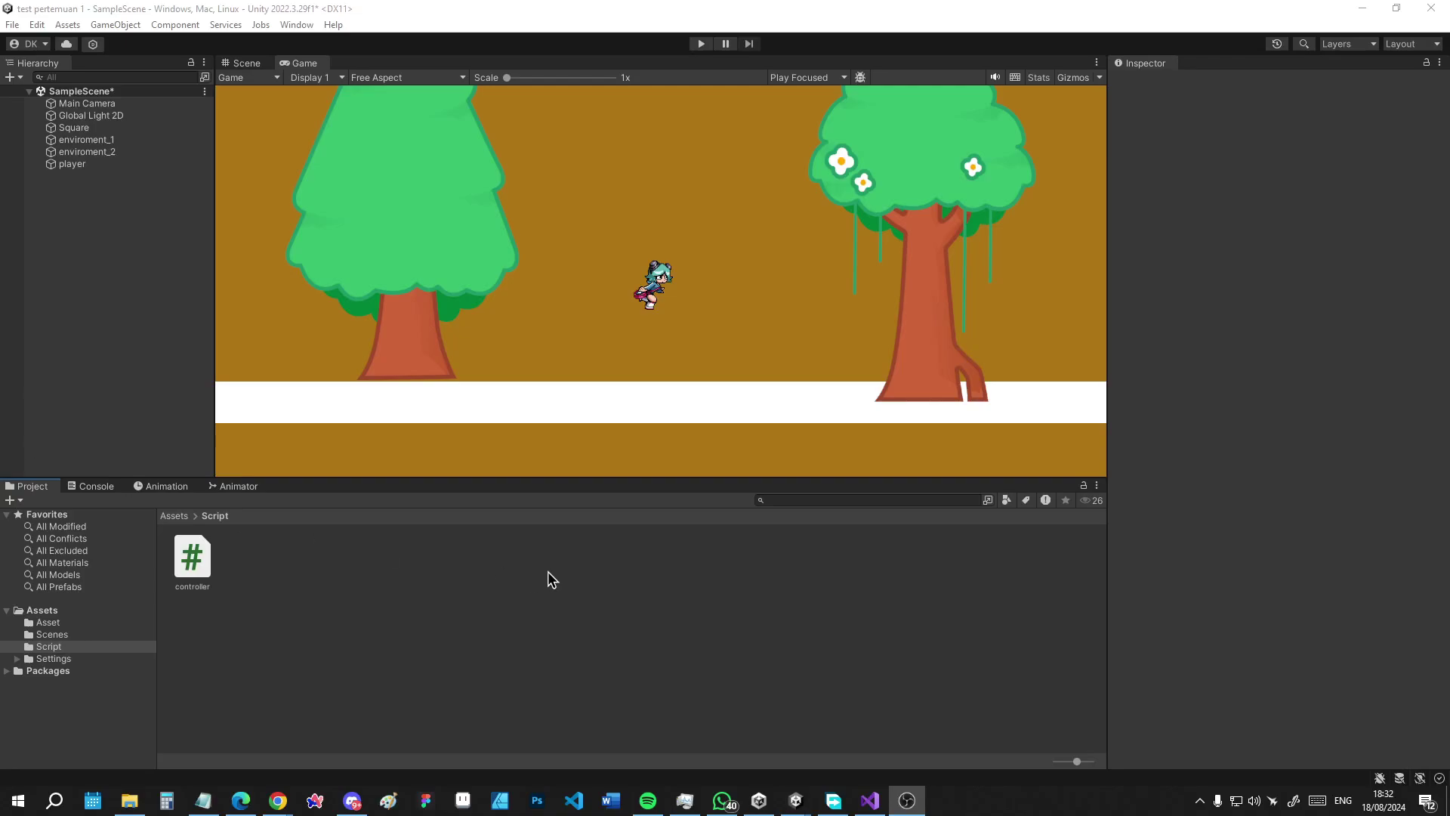
Install the Cinemachine 2.10.1 package from the Unity Registry in the Package Manager
{"action": "left_click", "coordinate": [552, 578]}
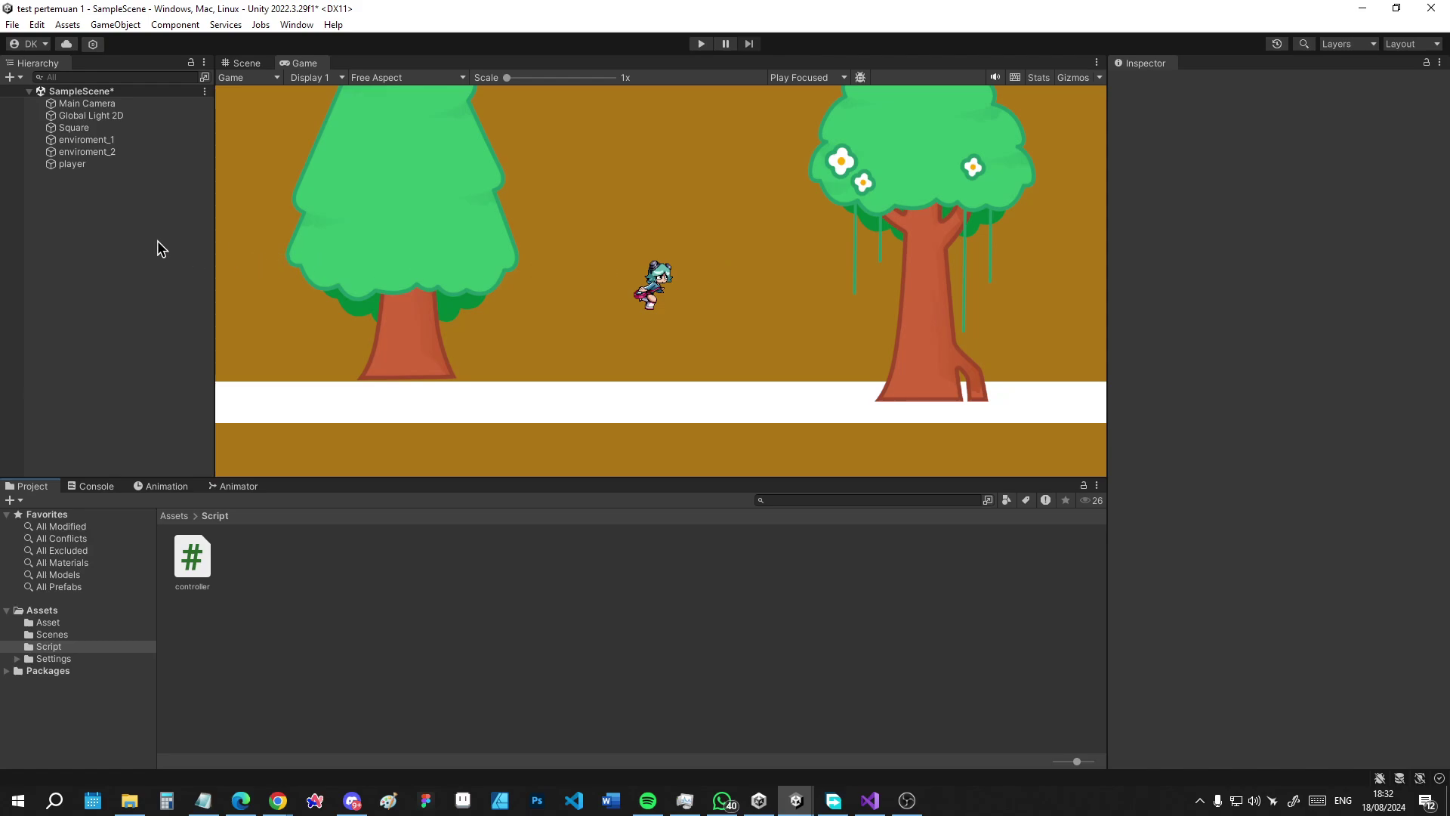
{"action": "left_click", "coordinate": [1269, 270]}
{"action": "left_click", "coordinate": [296, 25]}
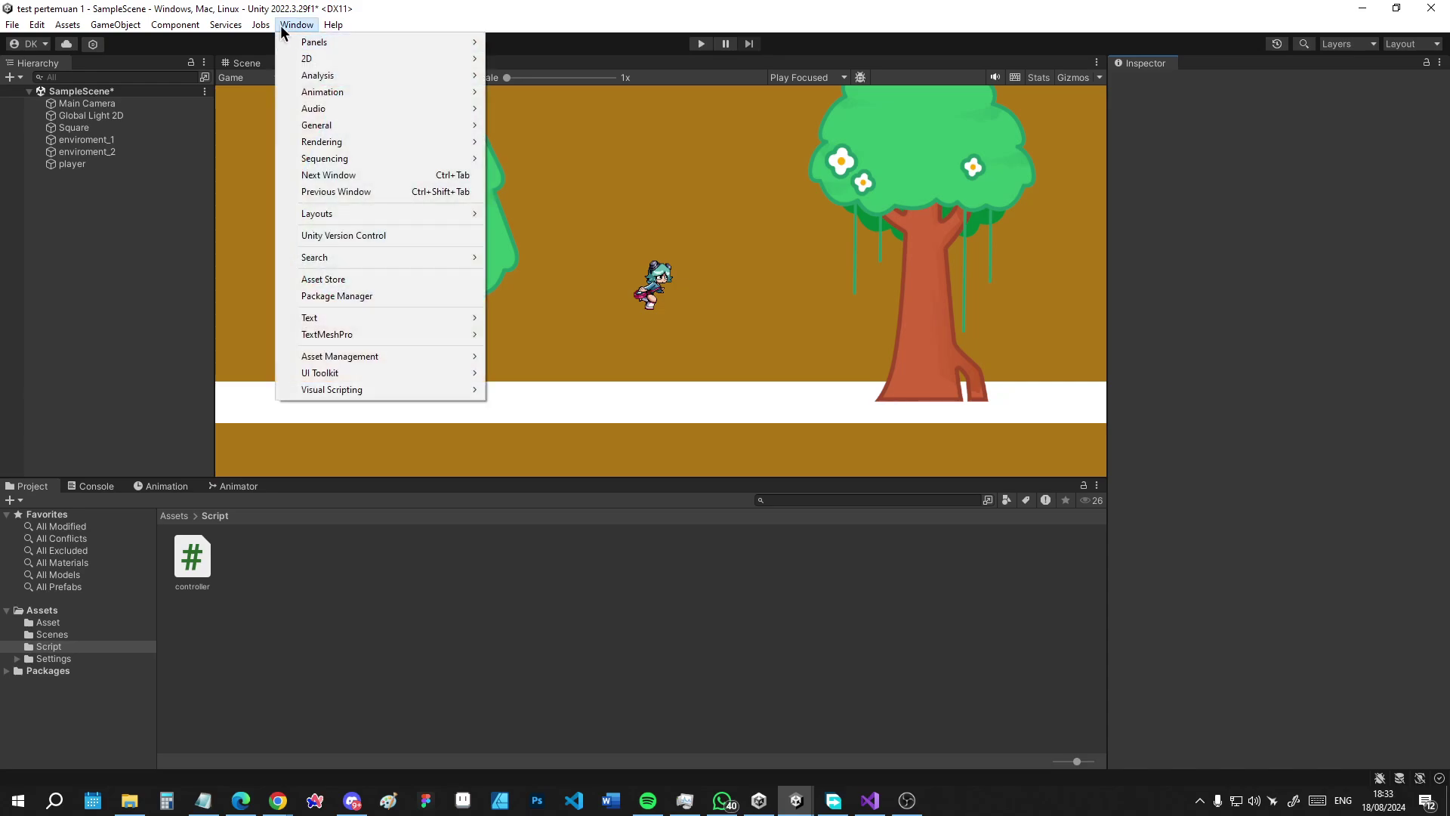
{"action": "left_click", "coordinate": [345, 296]}
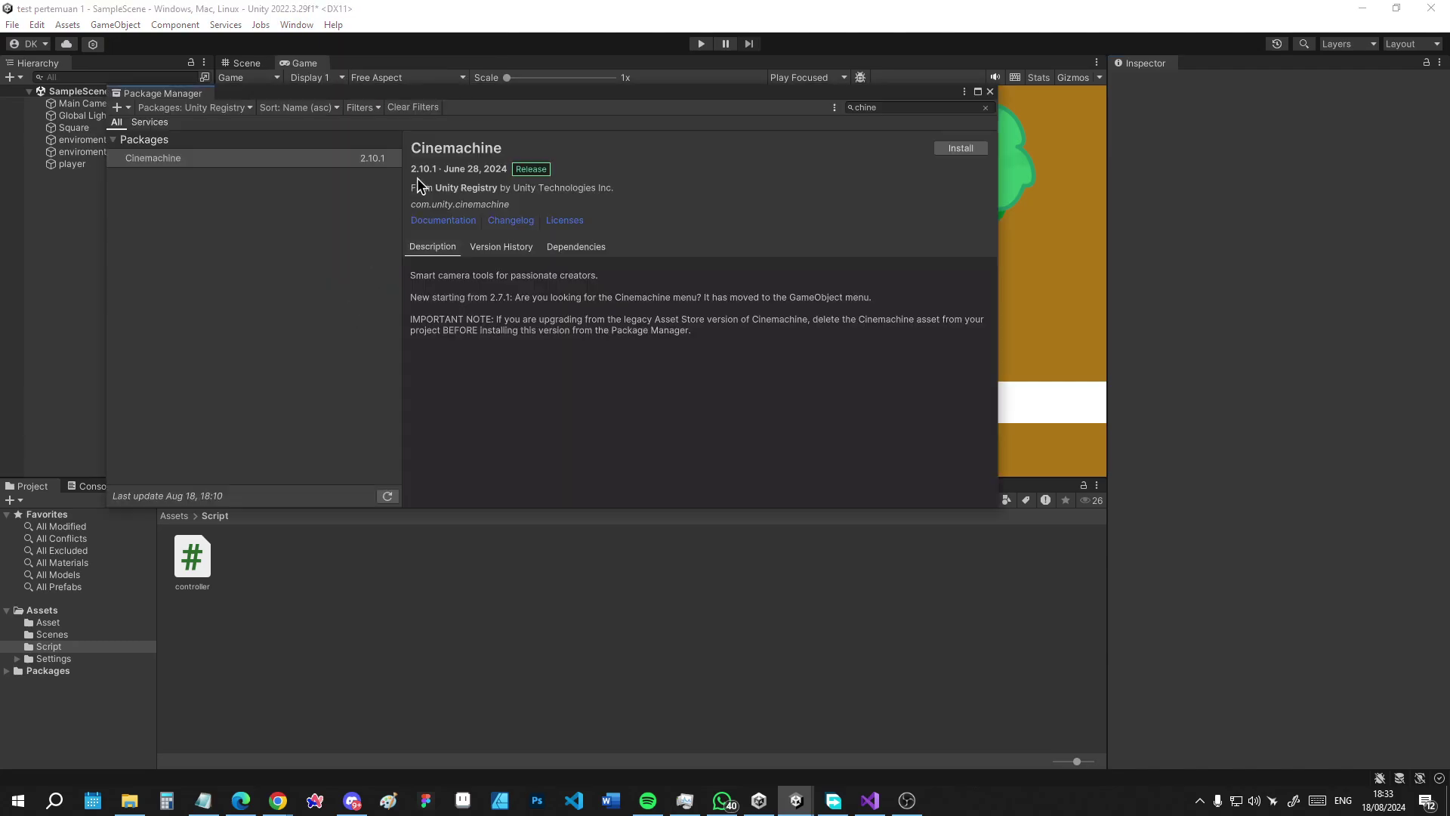
{"action": "left_click", "coordinate": [207, 107]}
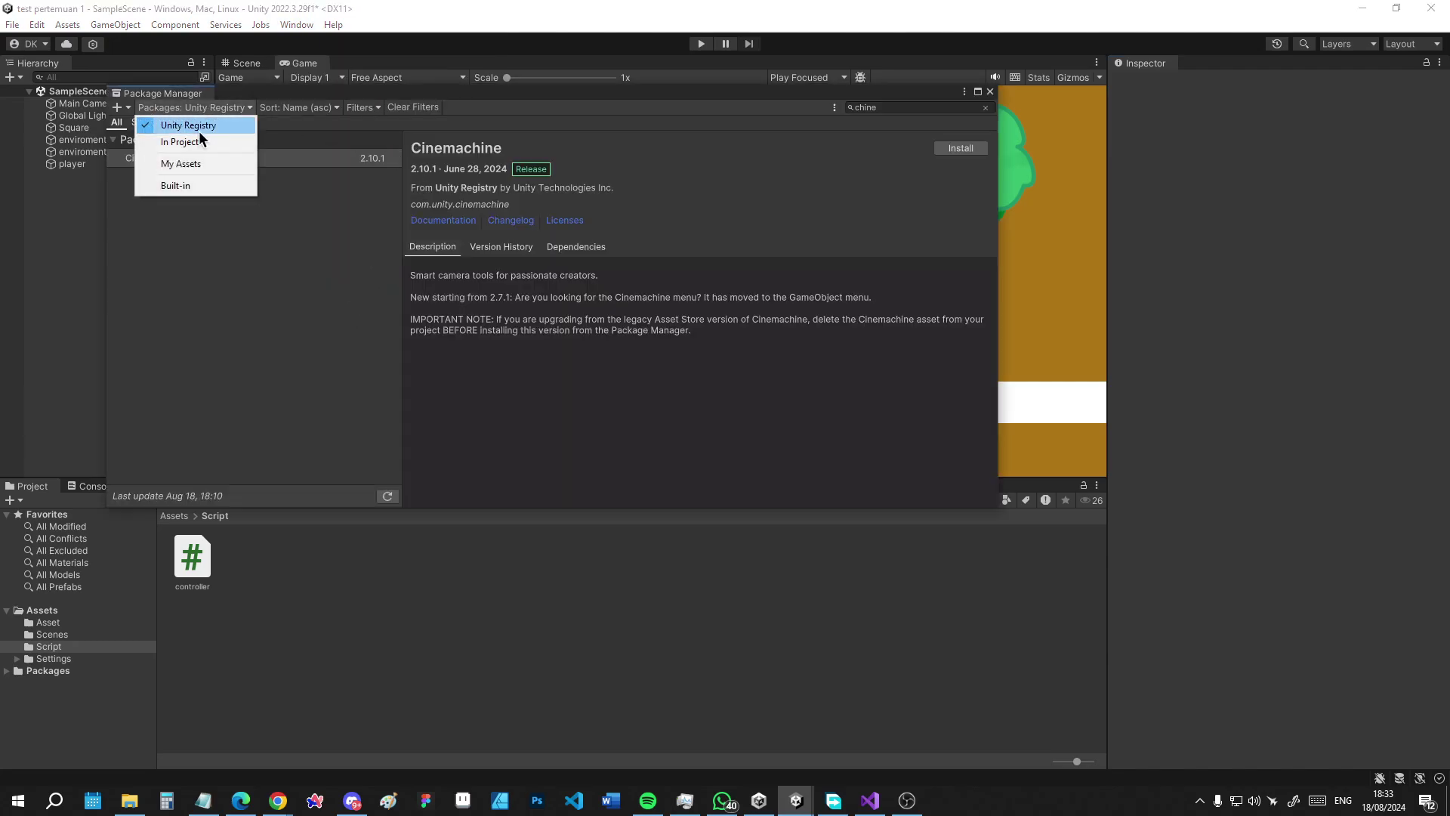
{"action": "left_click", "coordinate": [214, 125]}
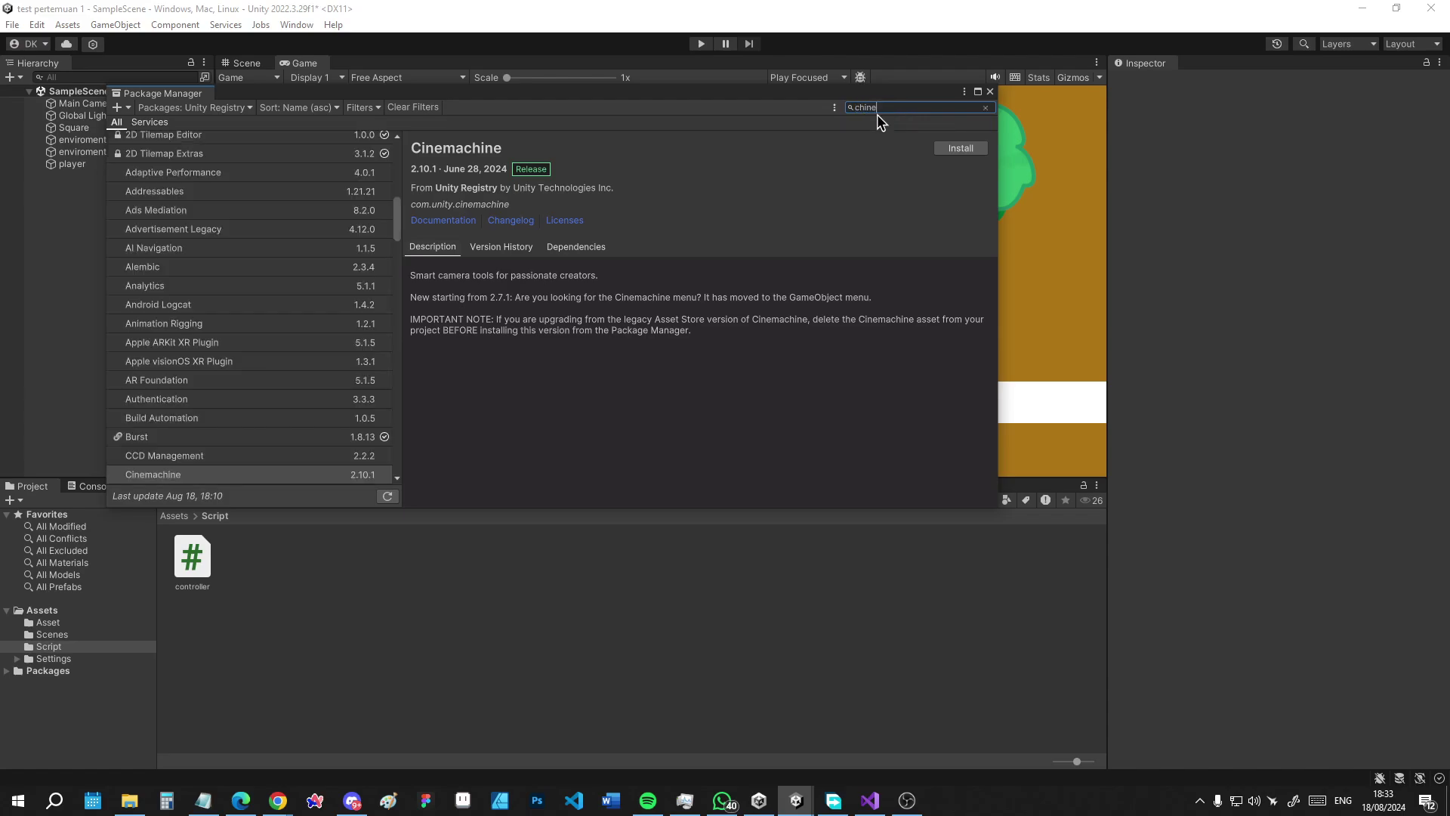
{"action": "left_click", "coordinate": [730, 206]}
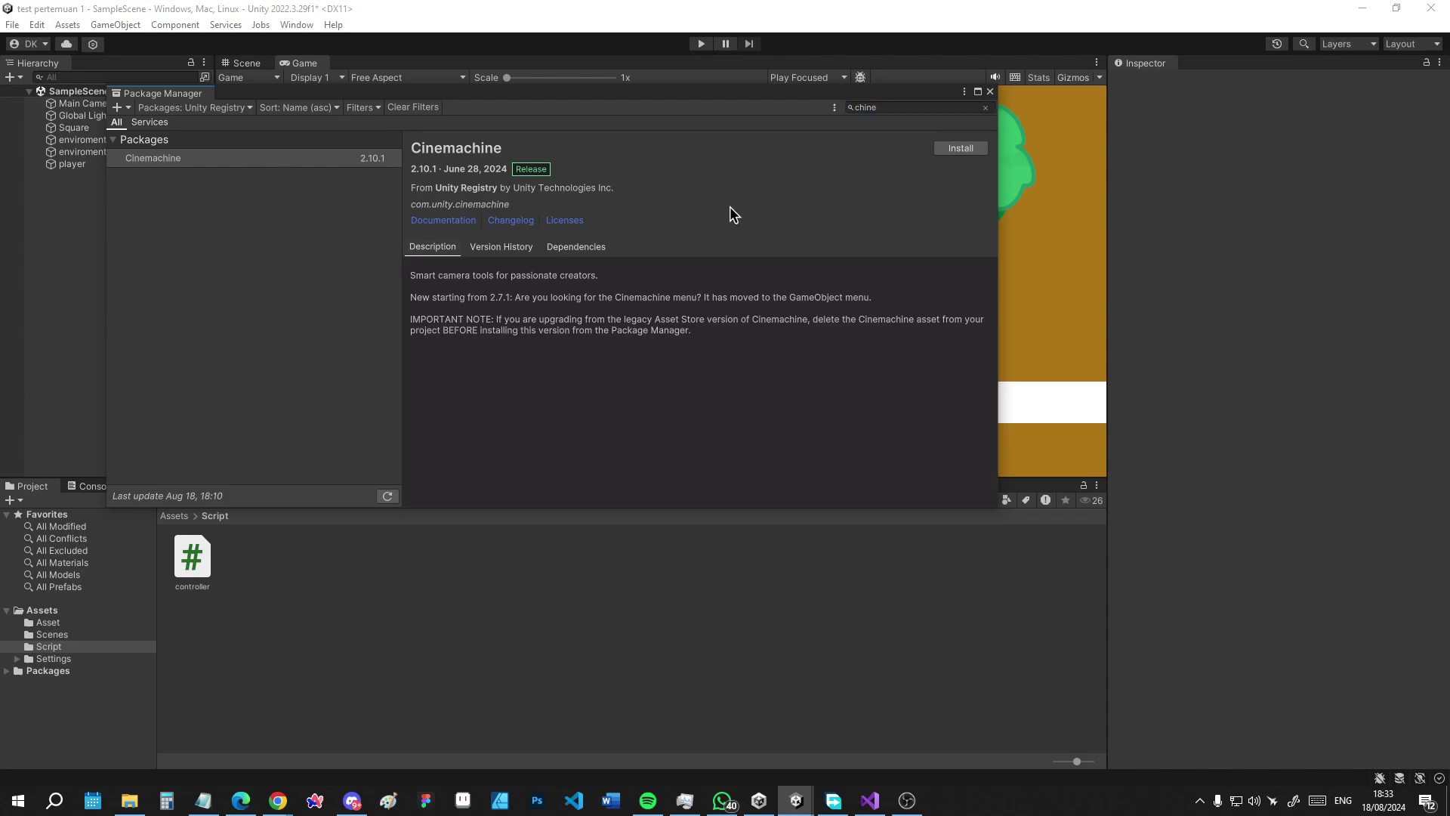
{"action": "left_click", "coordinate": [957, 151]}
Dock the Package Manager window as a tab in the editor
{"action": "mouse_move", "coordinate": [576, 90]}
{"action": "left_mouse_down"}
{"action": "mouse_move", "coordinate": [732, 131]}
{"action": "mouse_move", "coordinate": [424, 130]}
{"action": "left_mouse_up"}
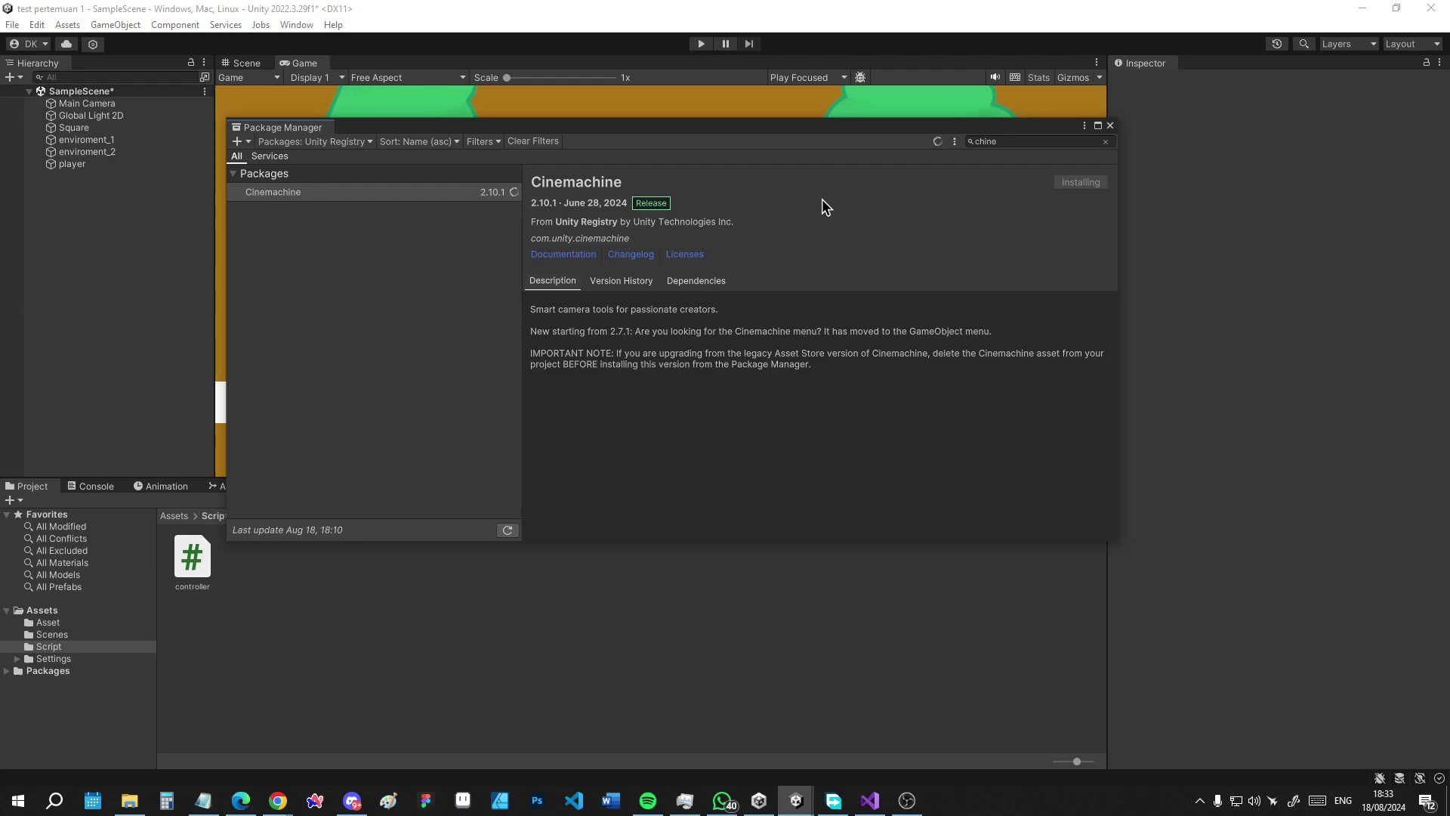
{"action": "left_click_drag", "start_coordinate": [746, 125], "coordinate": [722, 121]}
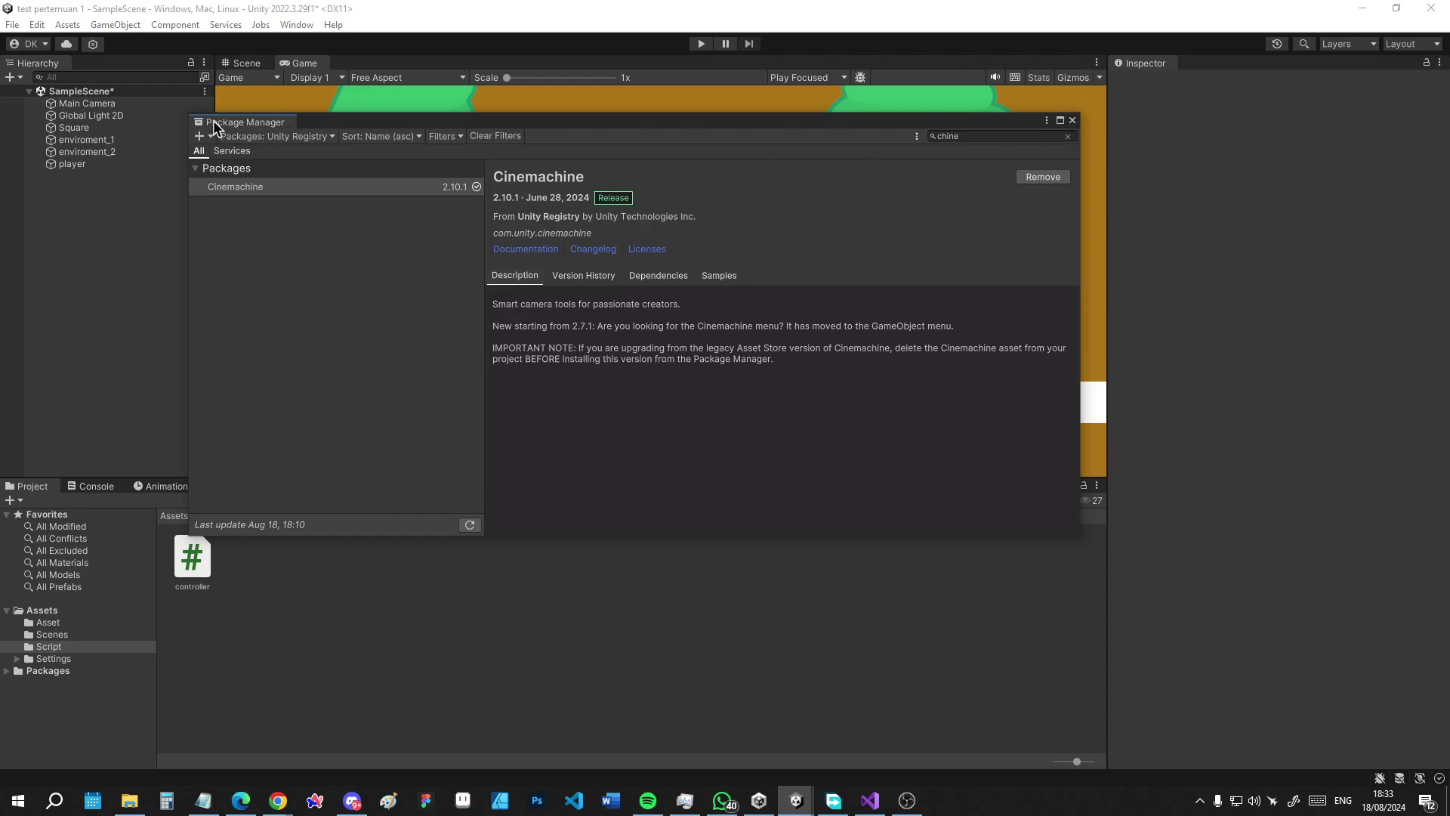
{"action": "left_click_drag", "start_coordinate": [215, 125], "coordinate": [361, 65]}
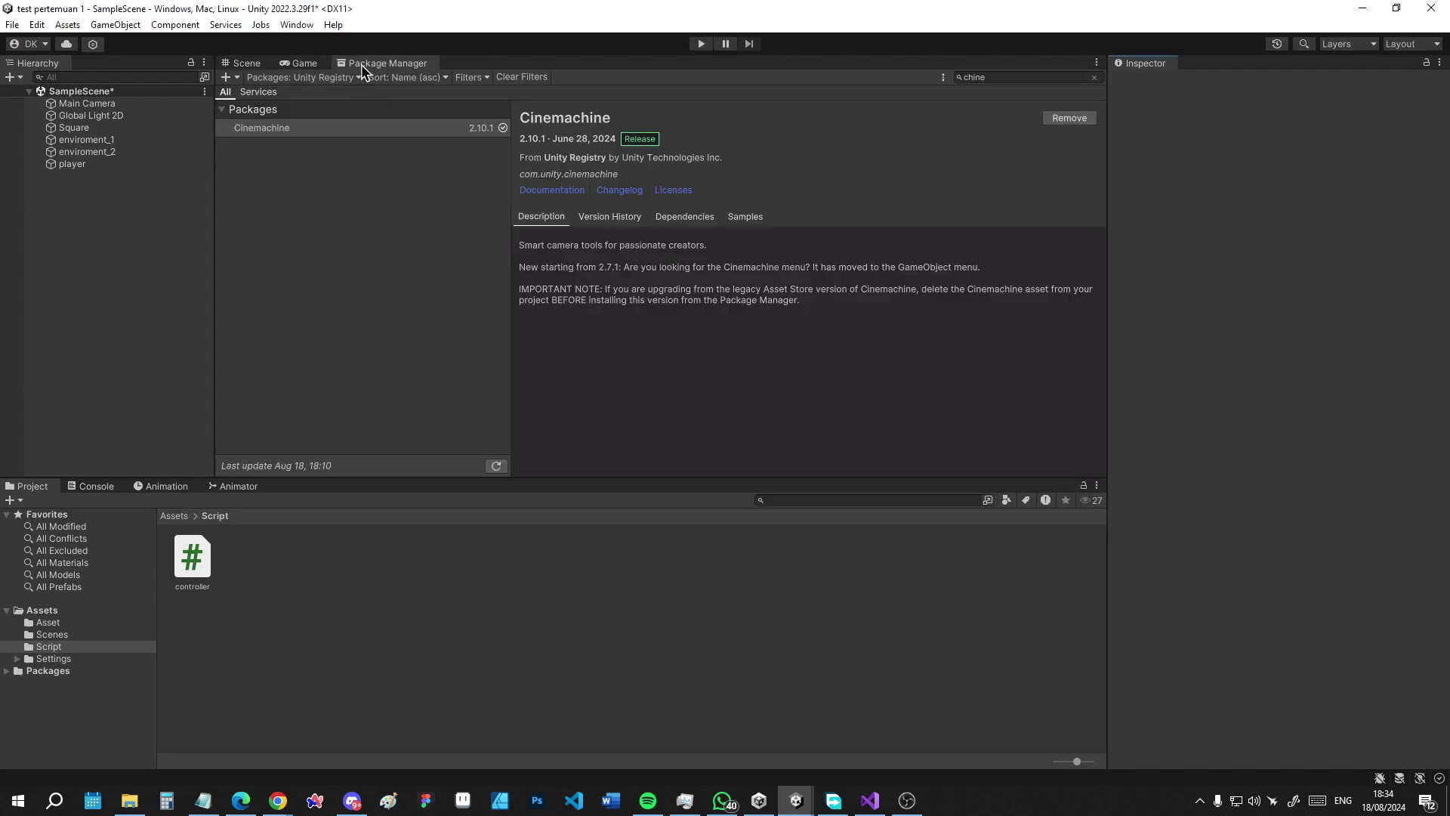
Show the Scene view, inspect the player object, then clear the selection
{"action": "left_click", "coordinate": [300, 63]}
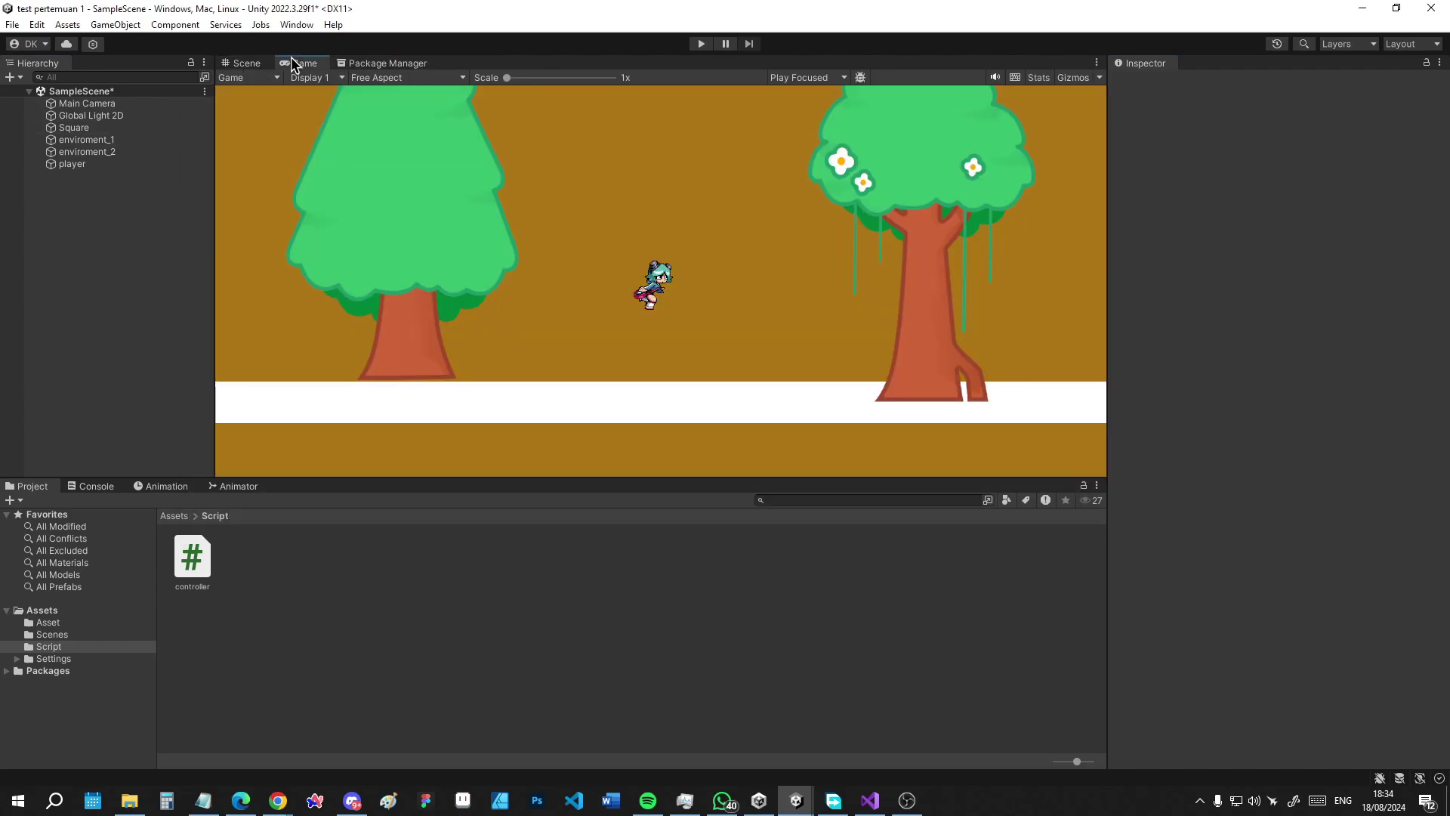
{"action": "left_click", "coordinate": [244, 63]}
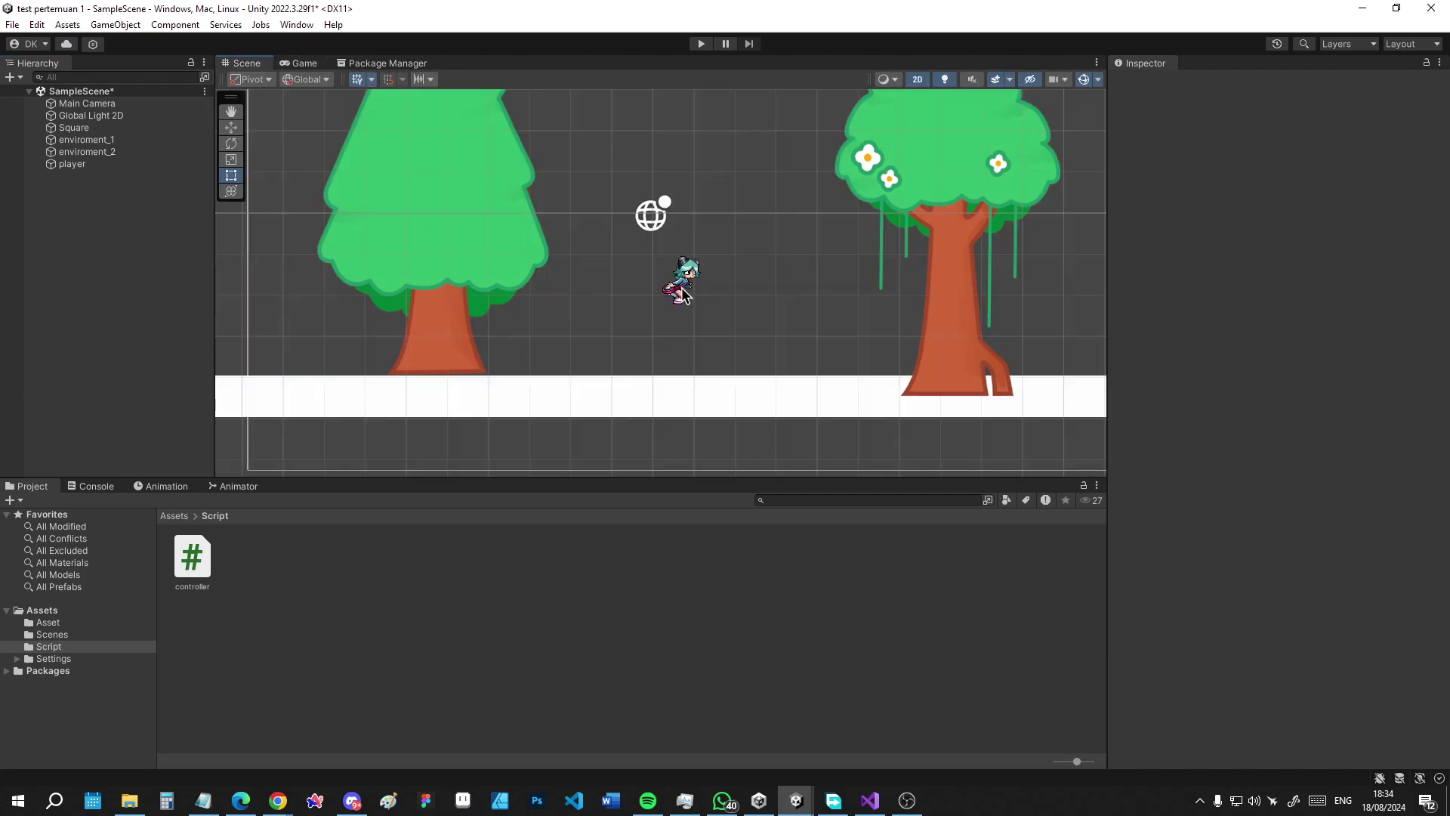
{"action": "left_click", "coordinate": [98, 164]}
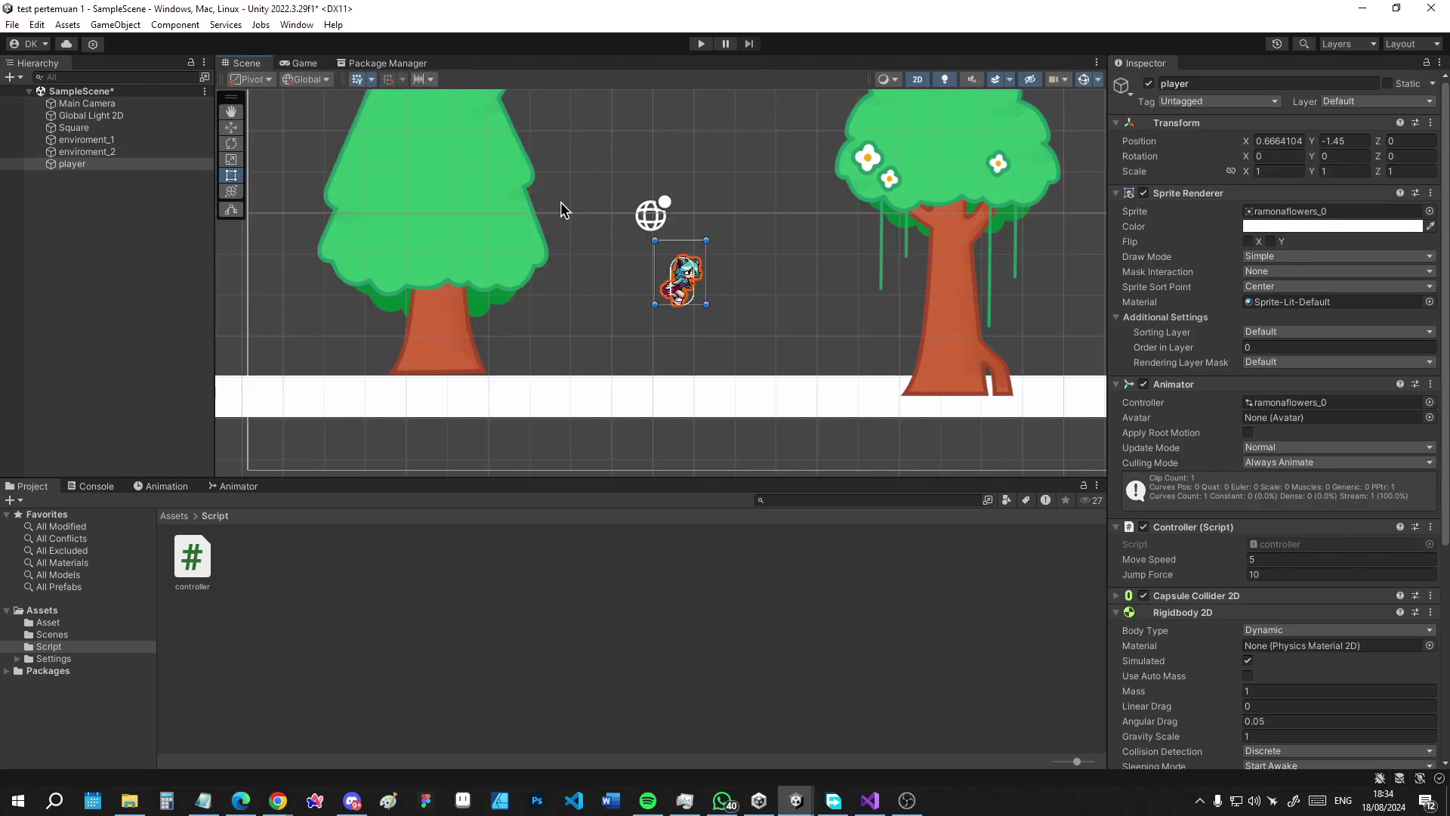
{"action": "left_click", "coordinate": [105, 248]}
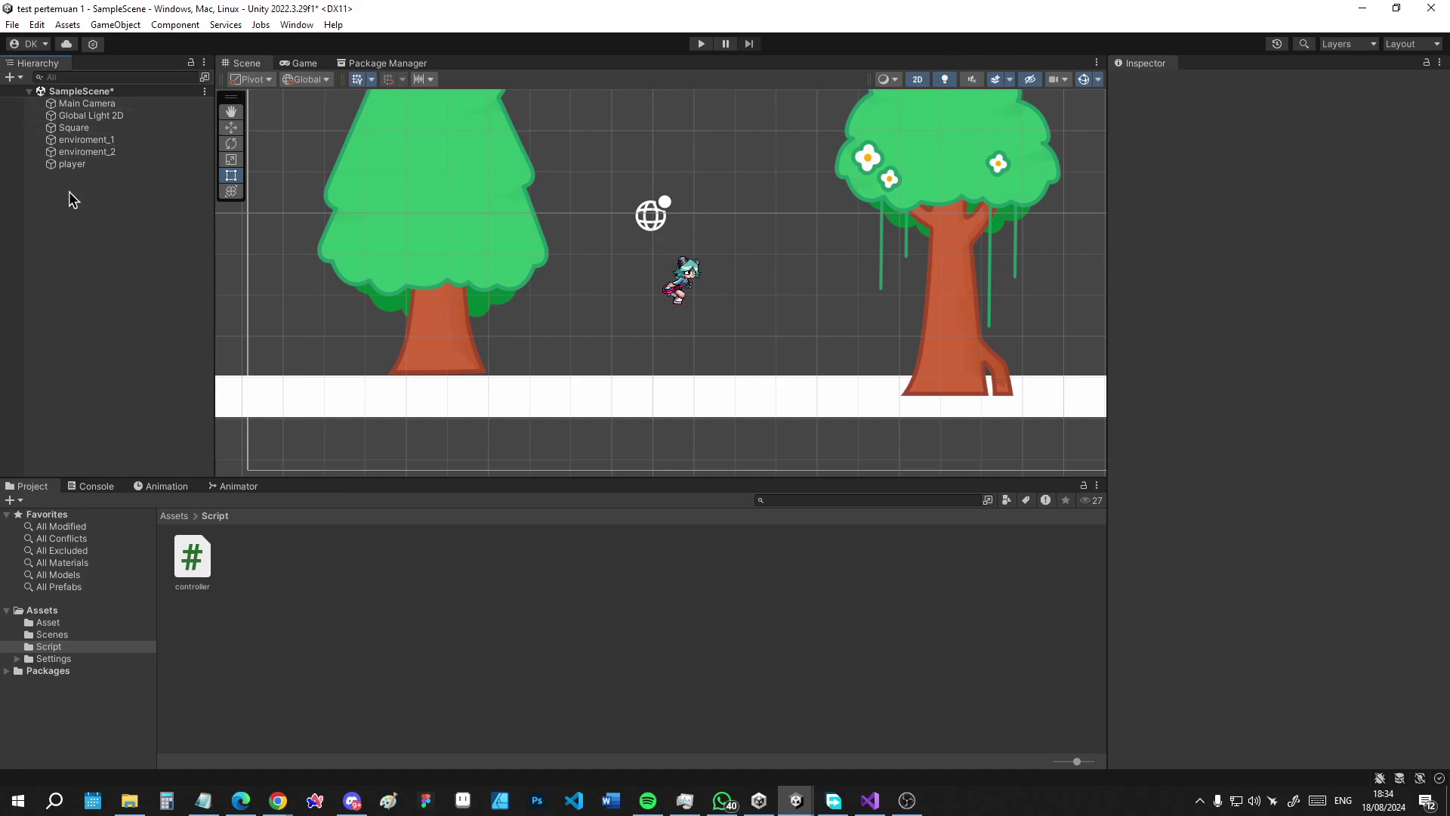
Add a Cinemachine 2D Camera to the Hierarchy and select the new Virtual Camera
{"action": "right_click", "coordinate": [90, 211]}
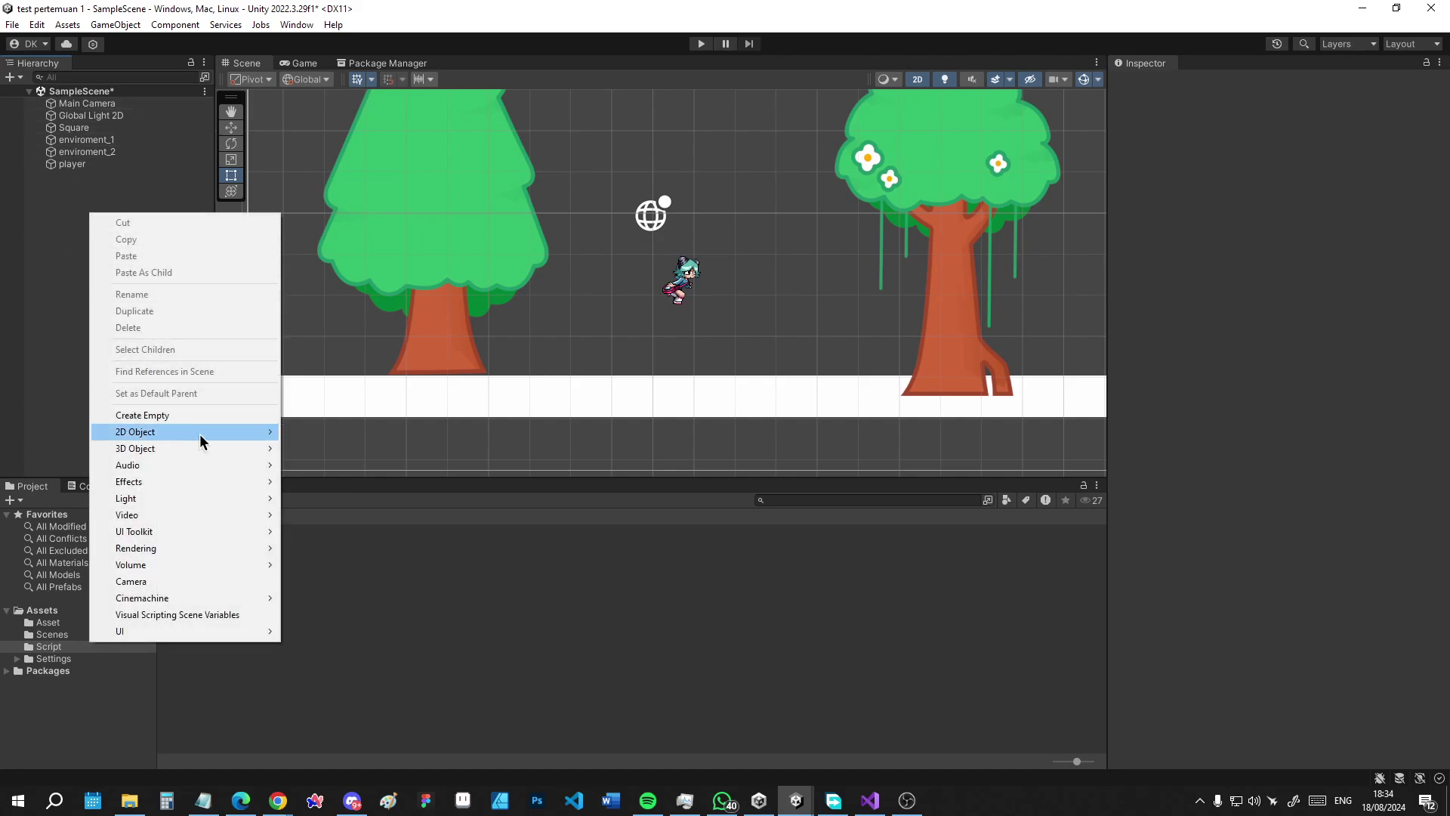
{"action": "mouse_move", "coordinate": [144, 600]}
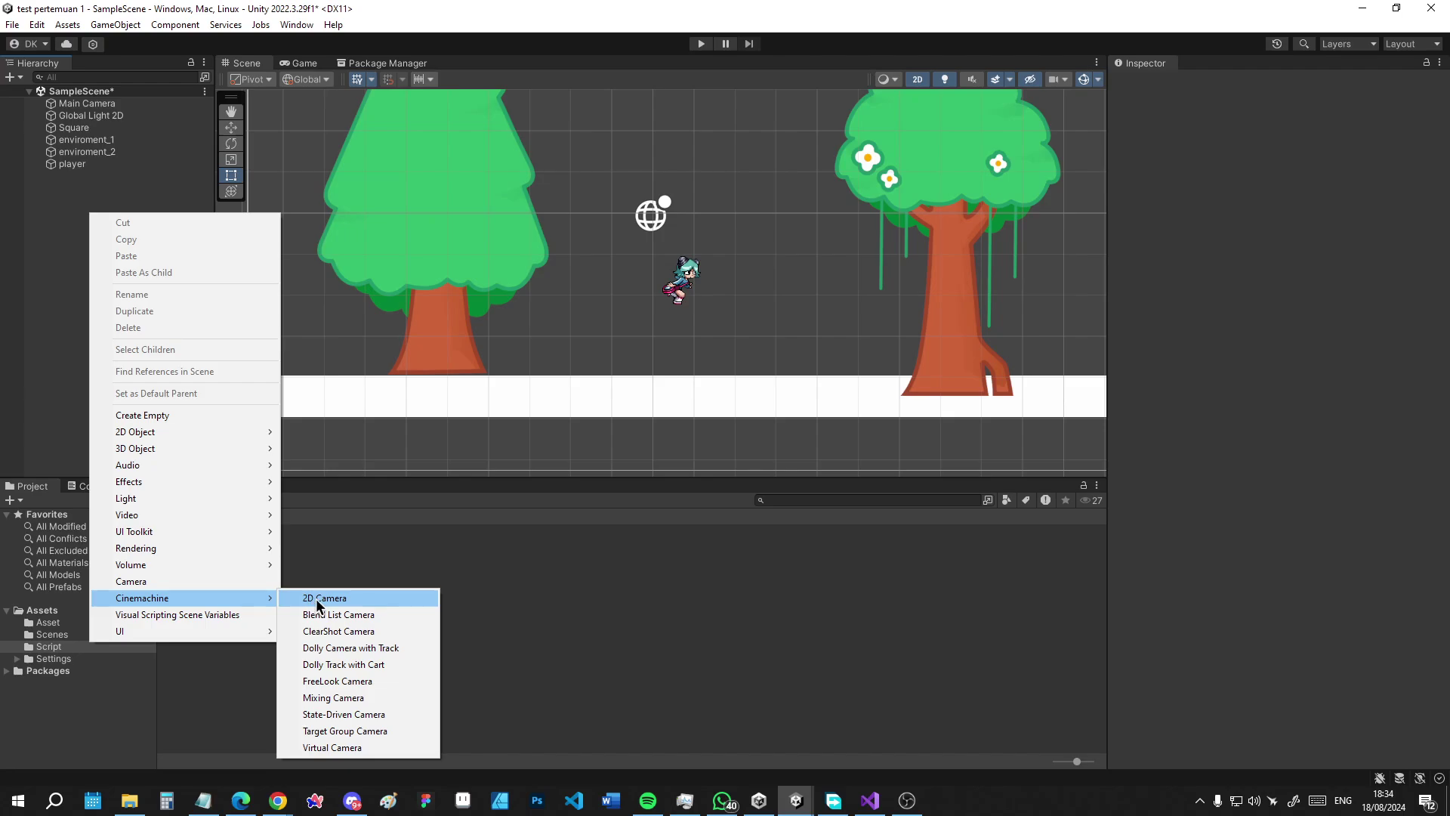
{"action": "left_click", "coordinate": [316, 598]}
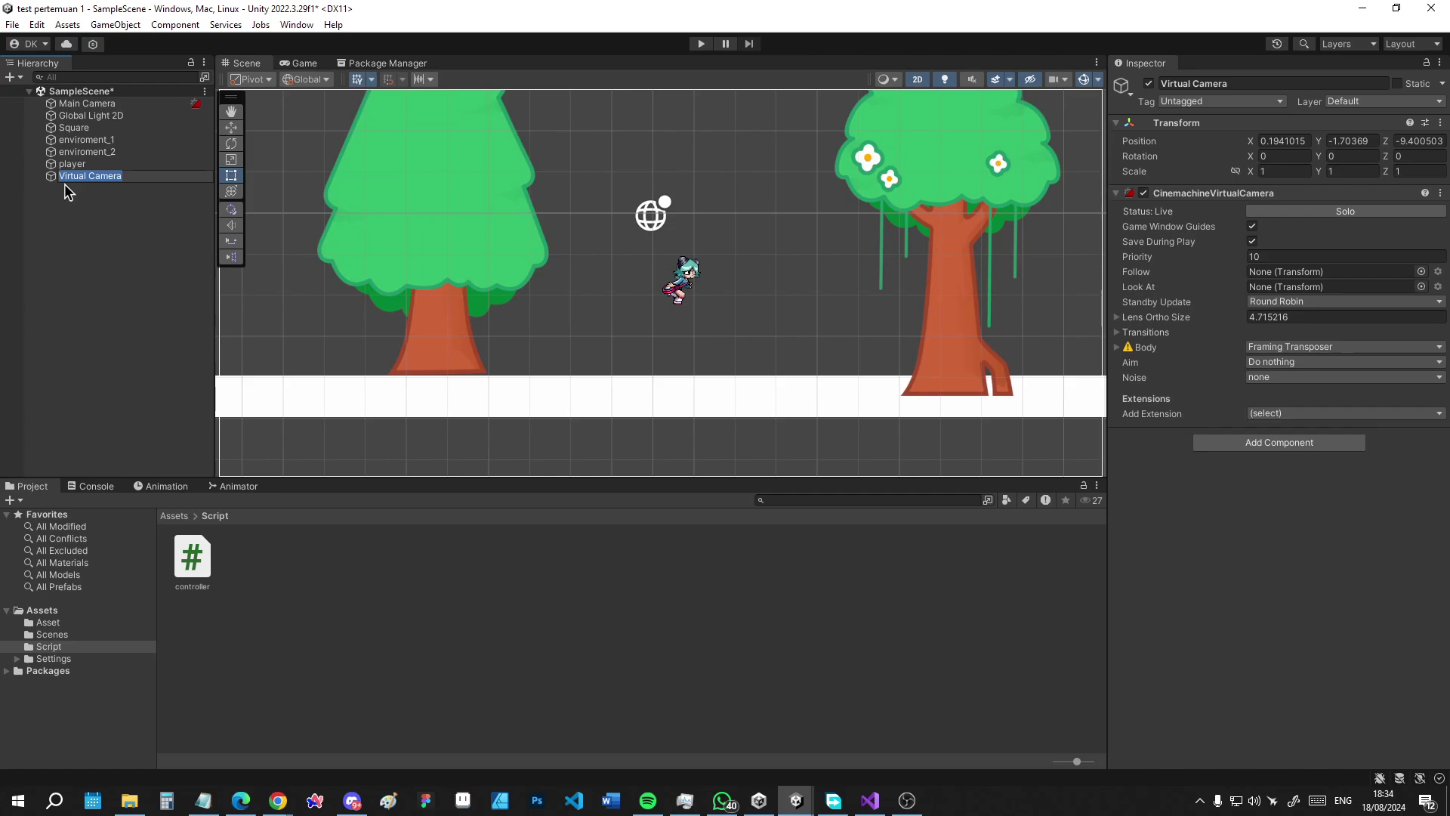
{"action": "left_click", "coordinate": [129, 198]}
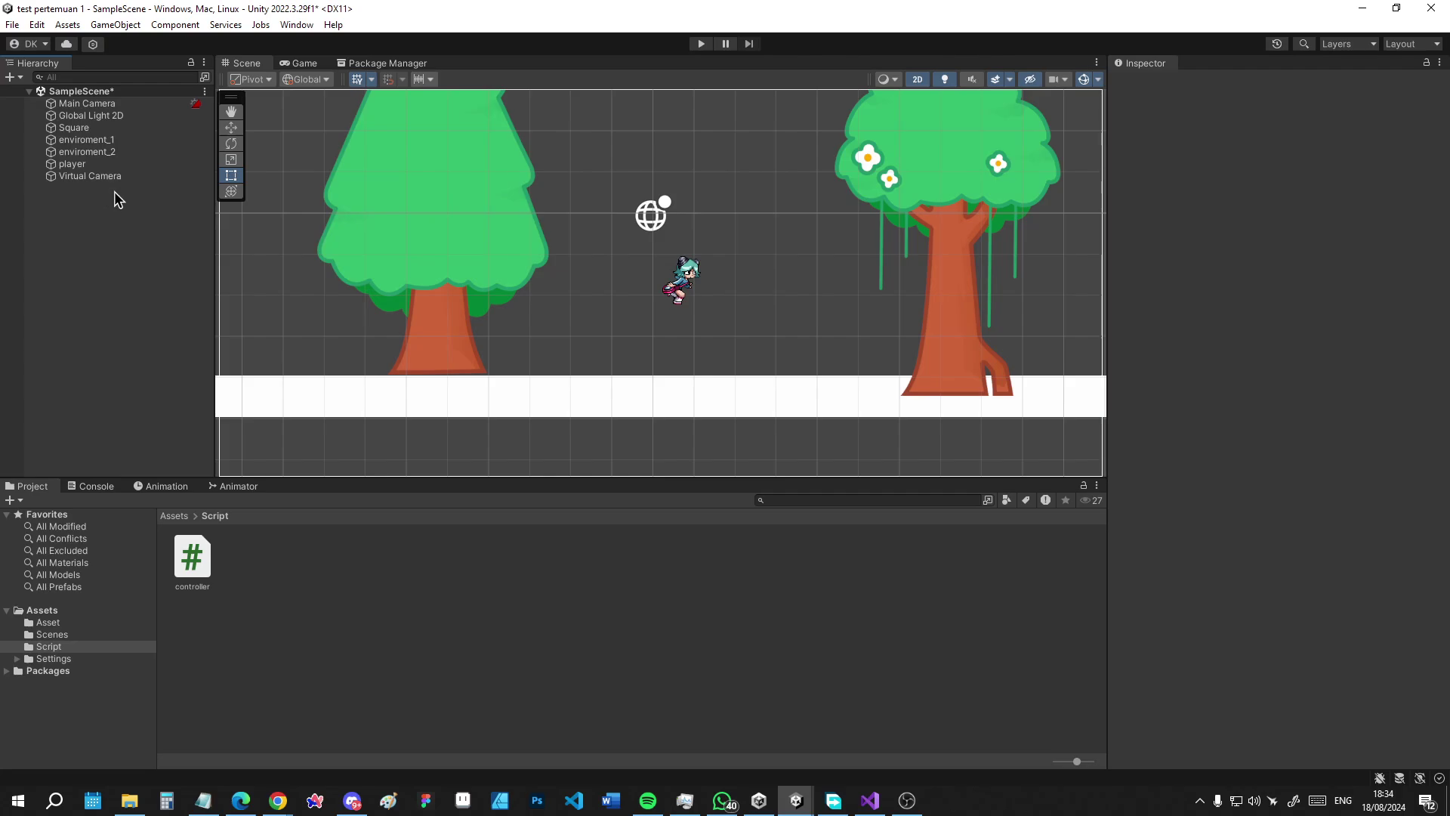
{"action": "left_click", "coordinate": [115, 174]}
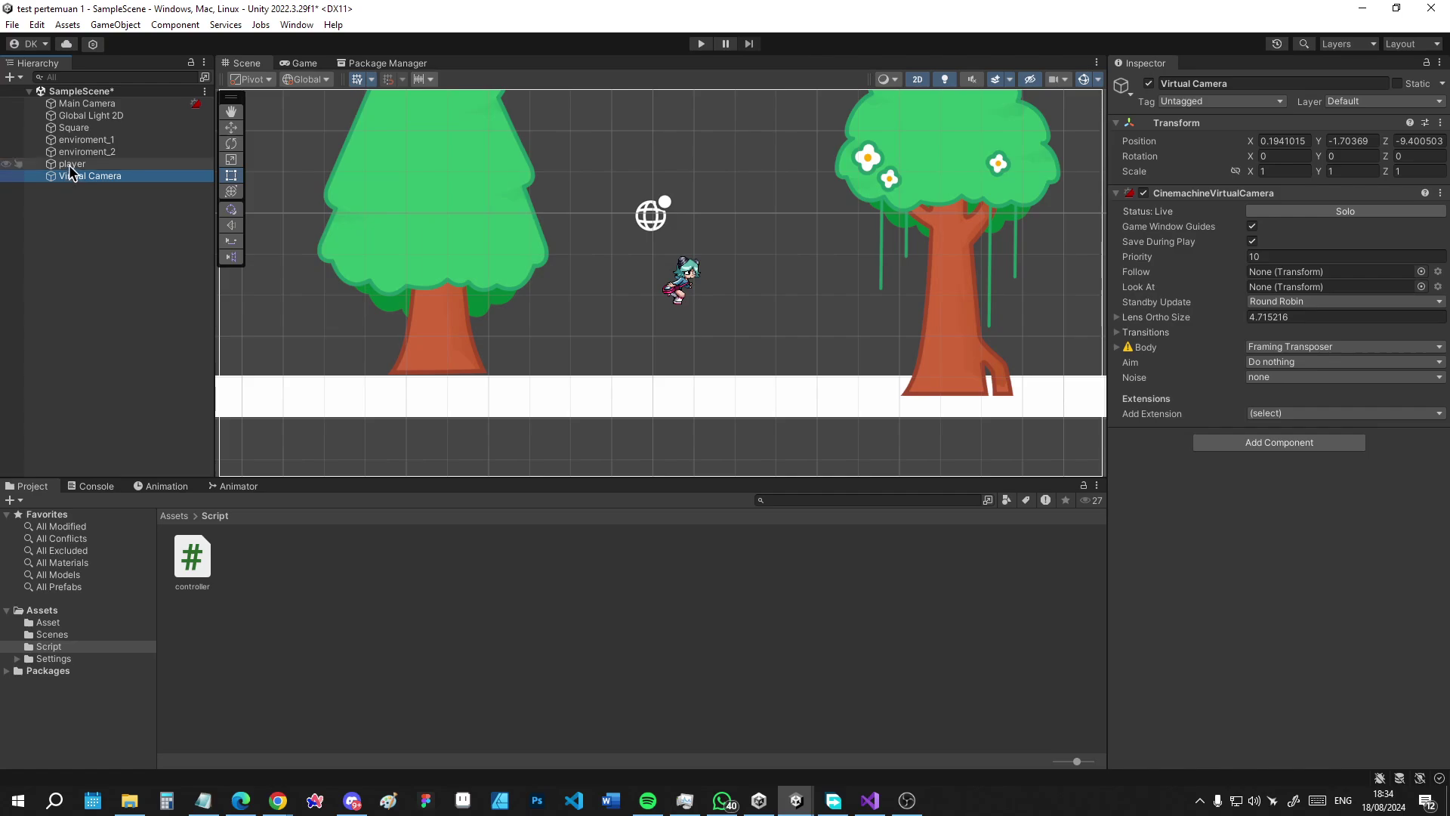
Assign the player to the virtual camera's Follow and Look At fields
{"action": "left_click_drag", "start_coordinate": [100, 170], "coordinate": [1128, 102]}
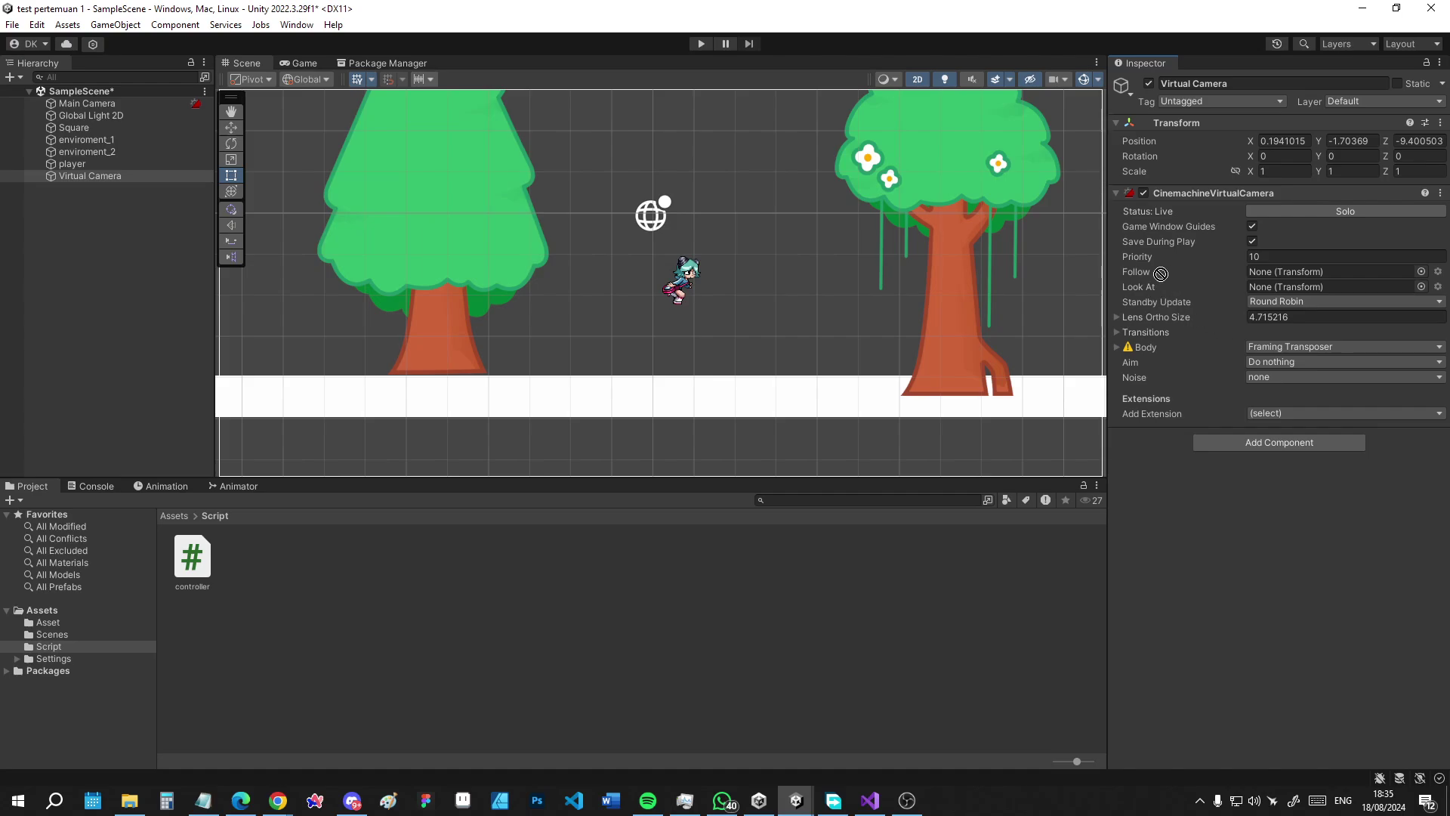
{"action": "mouse_move", "coordinate": [1127, 102]}
{"action": "left_mouse_down"}
{"action": "mouse_move", "coordinate": [1272, 280]}
{"action": "mouse_move", "coordinate": [1298, 273]}
{"action": "left_mouse_up"}
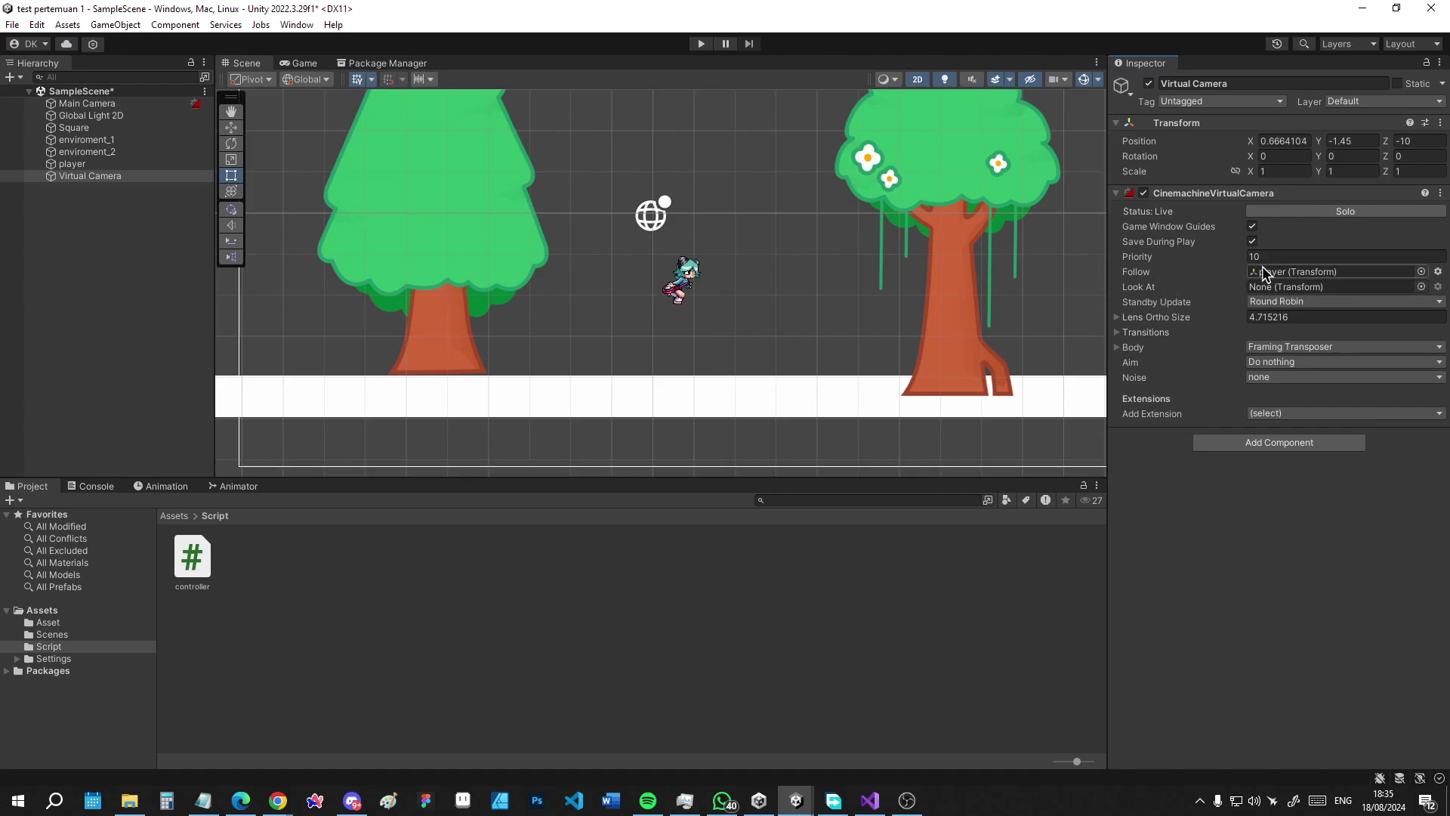
{"action": "mouse_move", "coordinate": [72, 164]}
{"action": "left_mouse_down"}
{"action": "mouse_move", "coordinate": [1153, 296]}
{"action": "mouse_move", "coordinate": [1293, 291]}
{"action": "left_mouse_up"}
Play-test the camera by running and jumping the player, then expand the Framing Transposer Body settings
{"action": "left_click", "coordinate": [698, 44]}
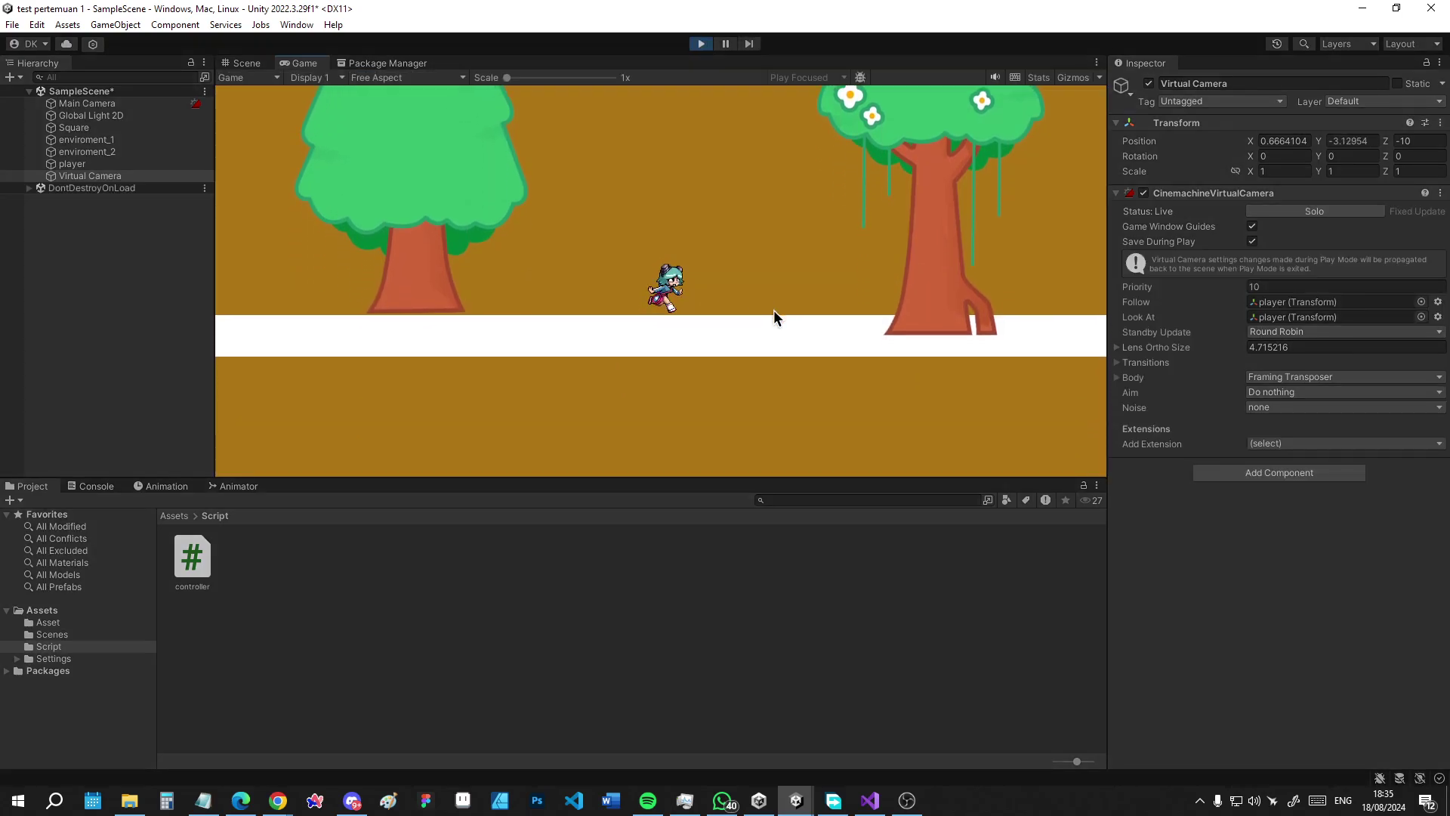
{"action": "key", "text": "Right"}
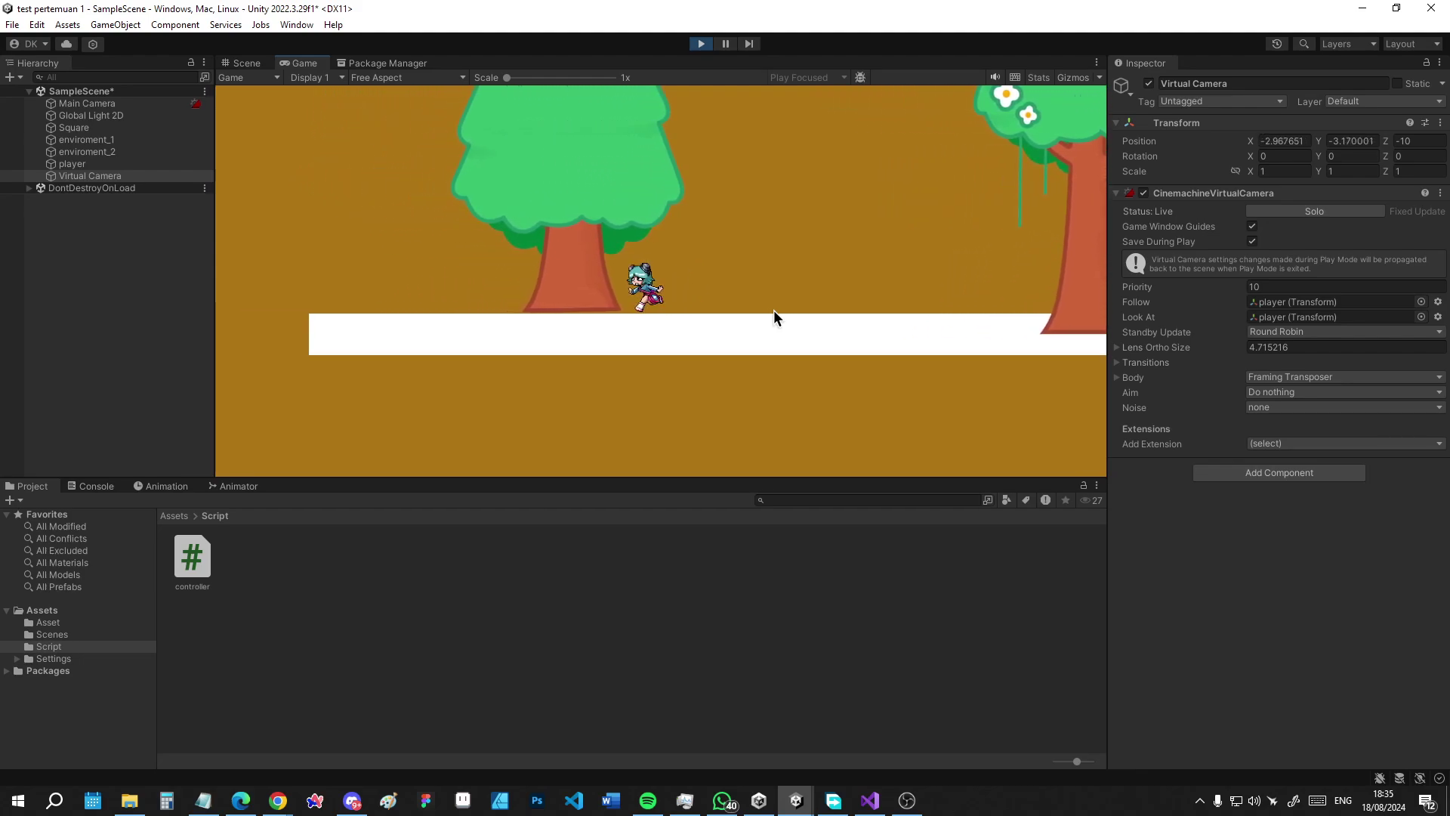
{"action": "key", "text": "space"}
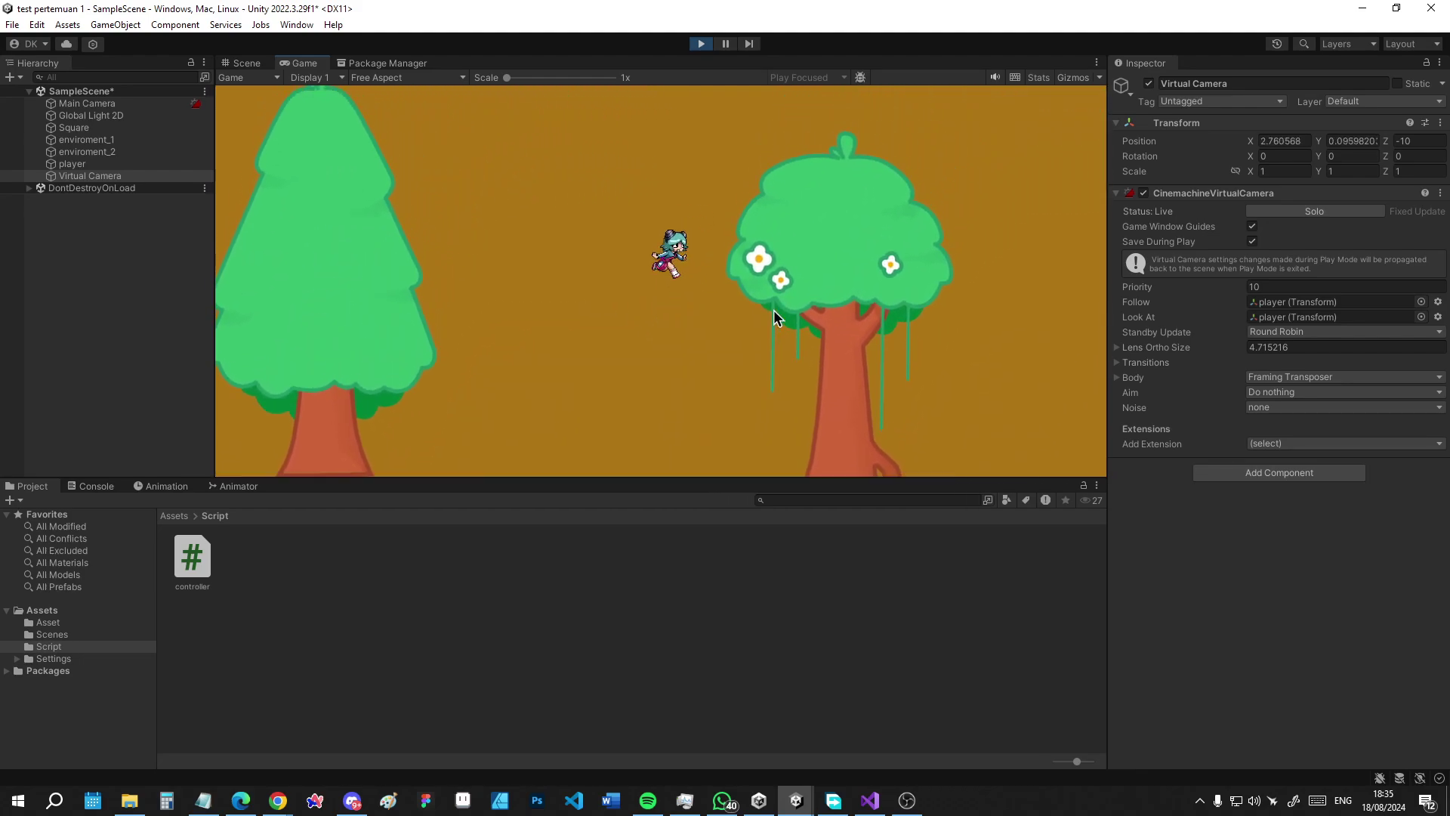
{"action": "key", "text": "Left"}
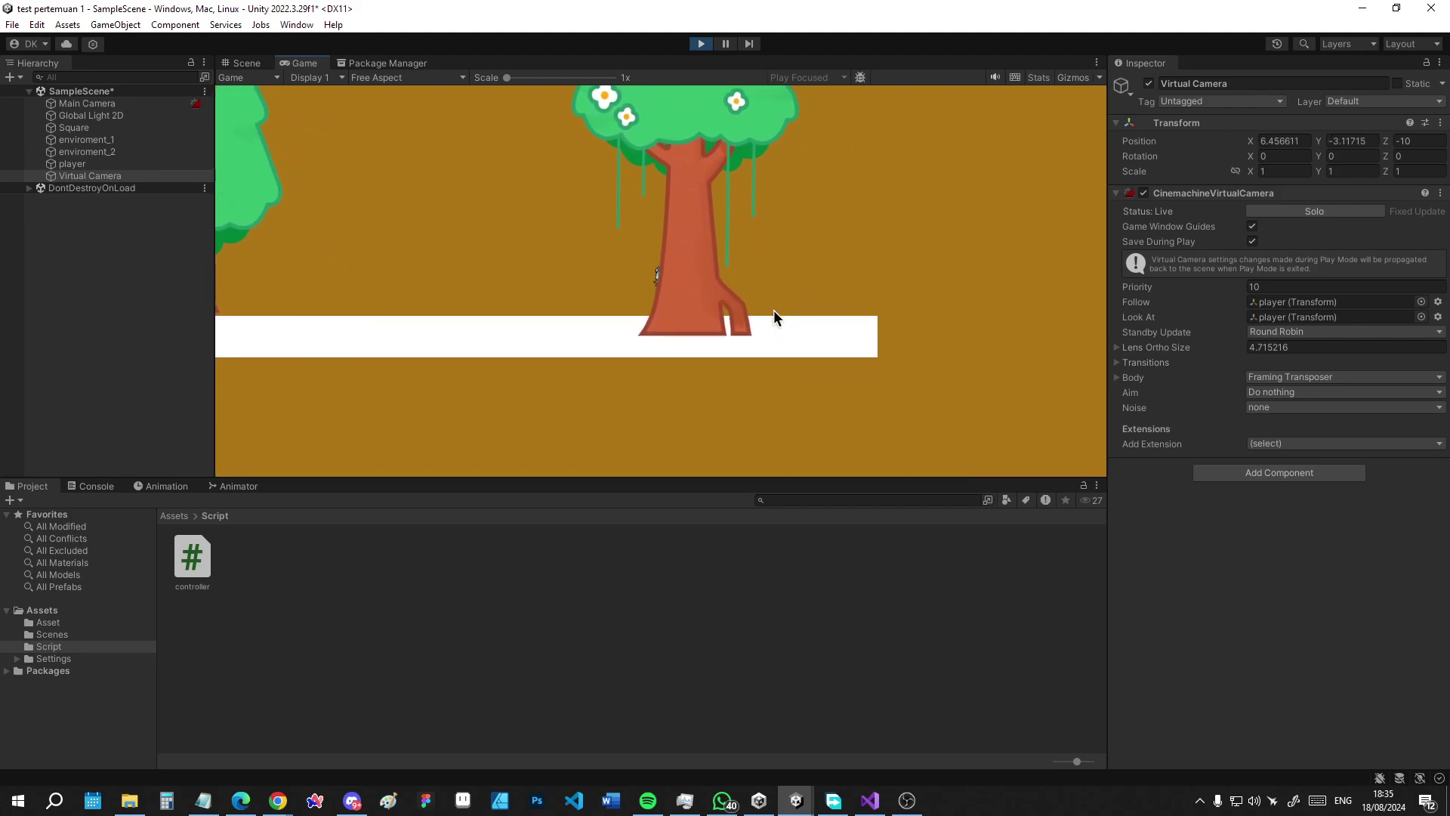
{"action": "key", "text": "space"}
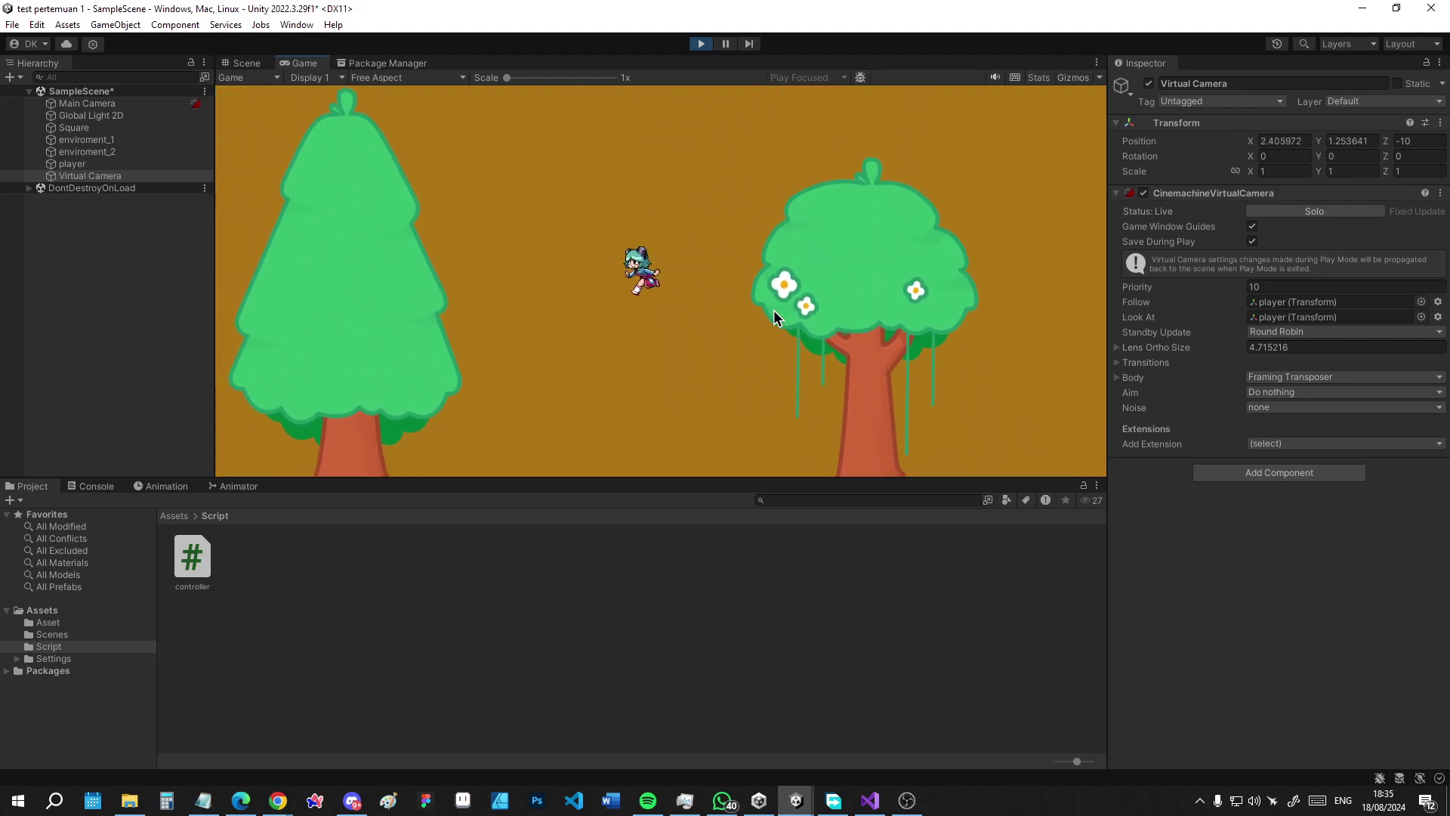
{"action": "key", "text": "Right"}
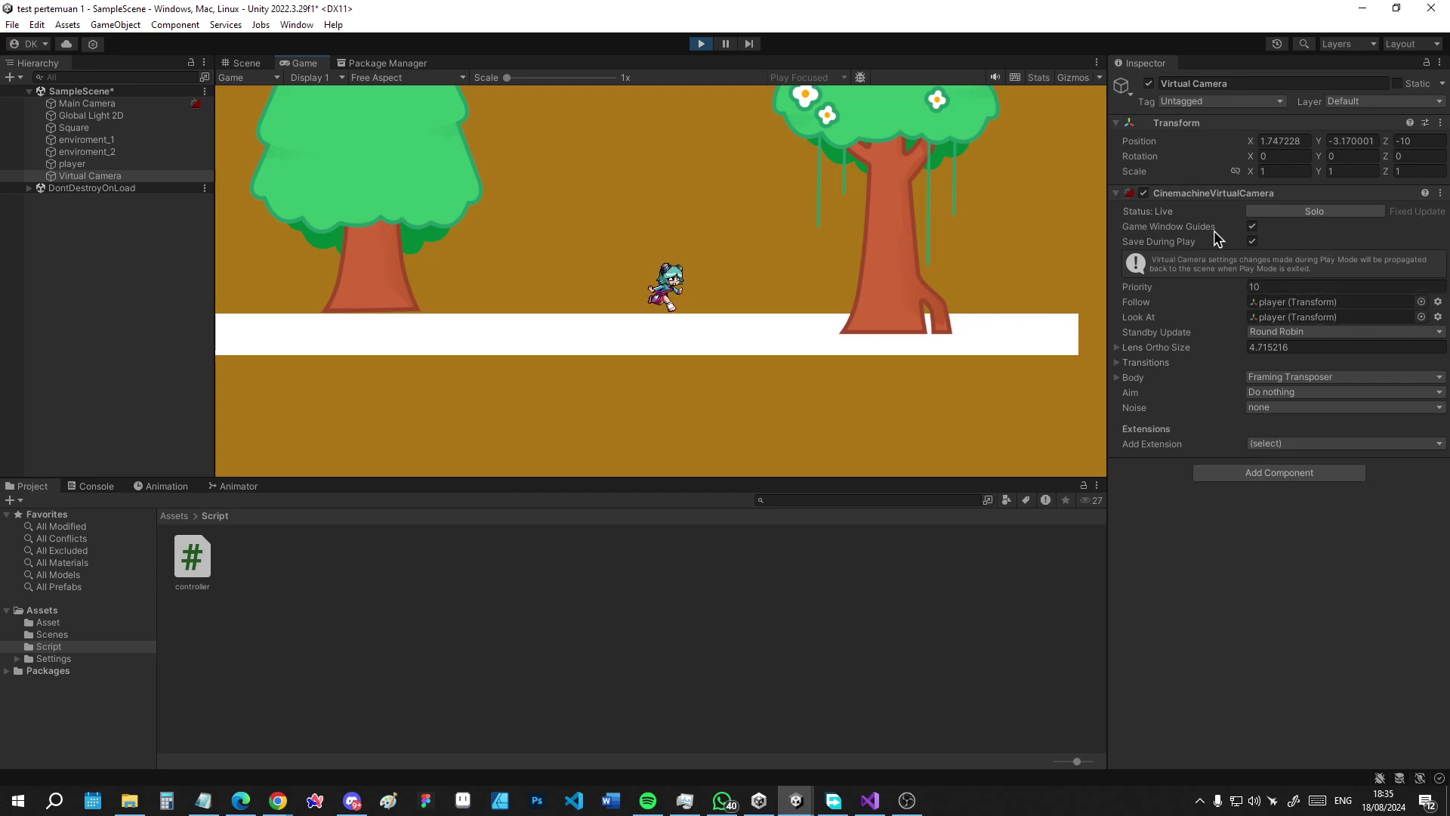
{"action": "left_click", "coordinate": [1117, 376]}
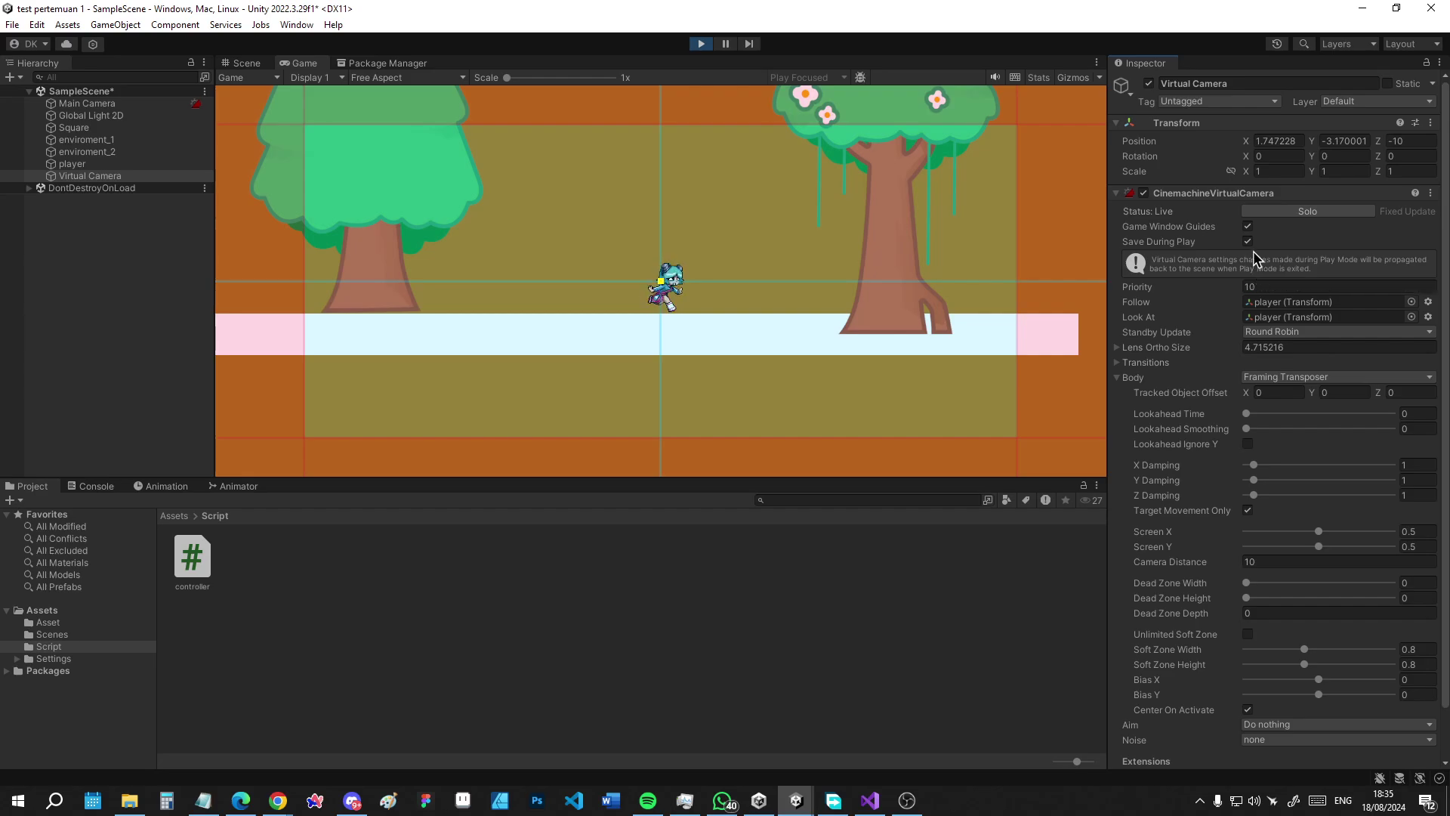
Set Dead Zone Width to 0.3 and Dead Zone Height to 0.39
{"action": "scroll", "coordinate": [1448, 282], "scroll_direction": "down", "scroll_amount": 1}
{"action": "scroll", "coordinate": [1447, 288], "scroll_direction": "down", "scroll_amount": 1}
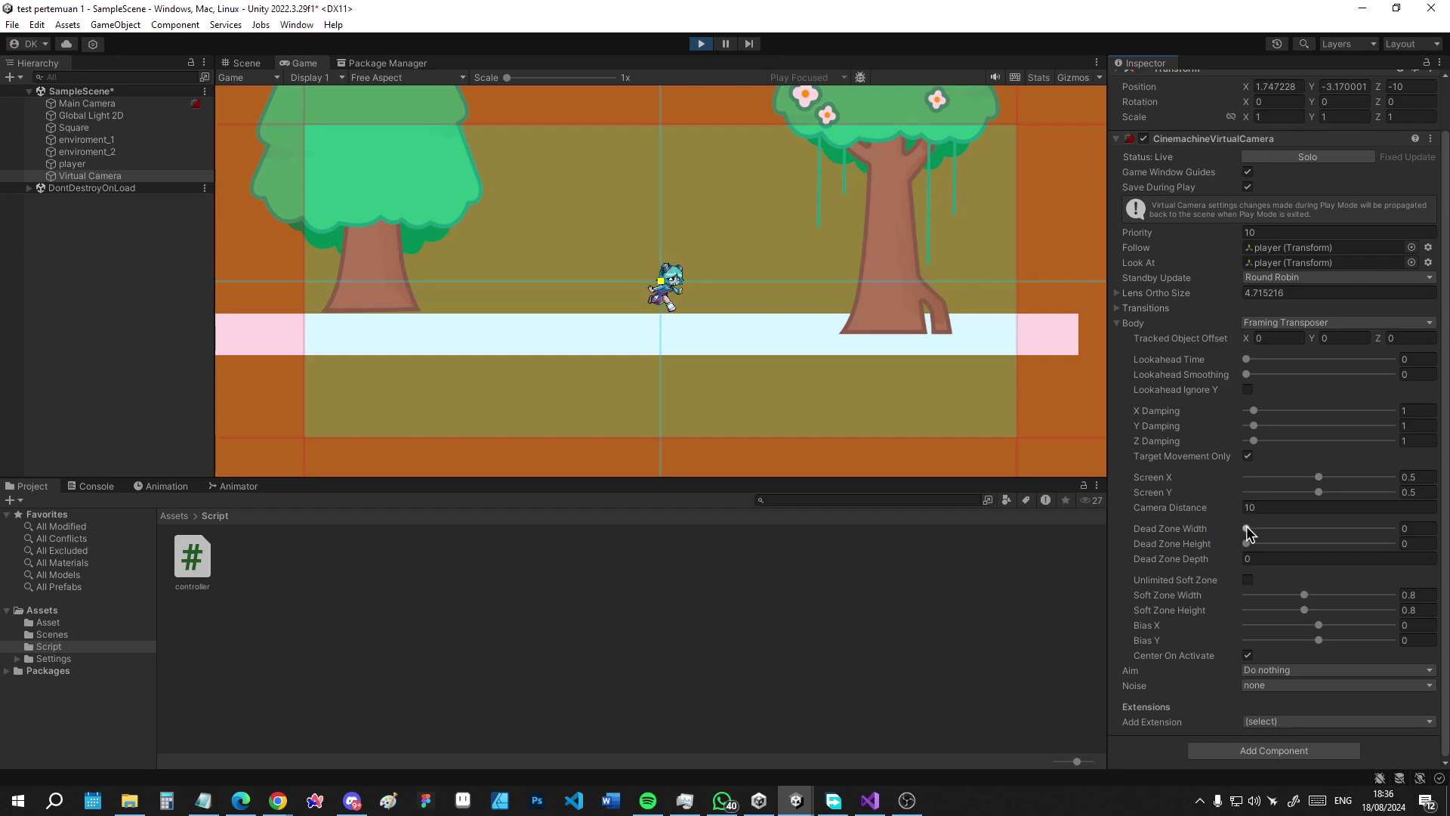
{"action": "left_click_drag", "start_coordinate": [1247, 528], "coordinate": [1278, 550]}
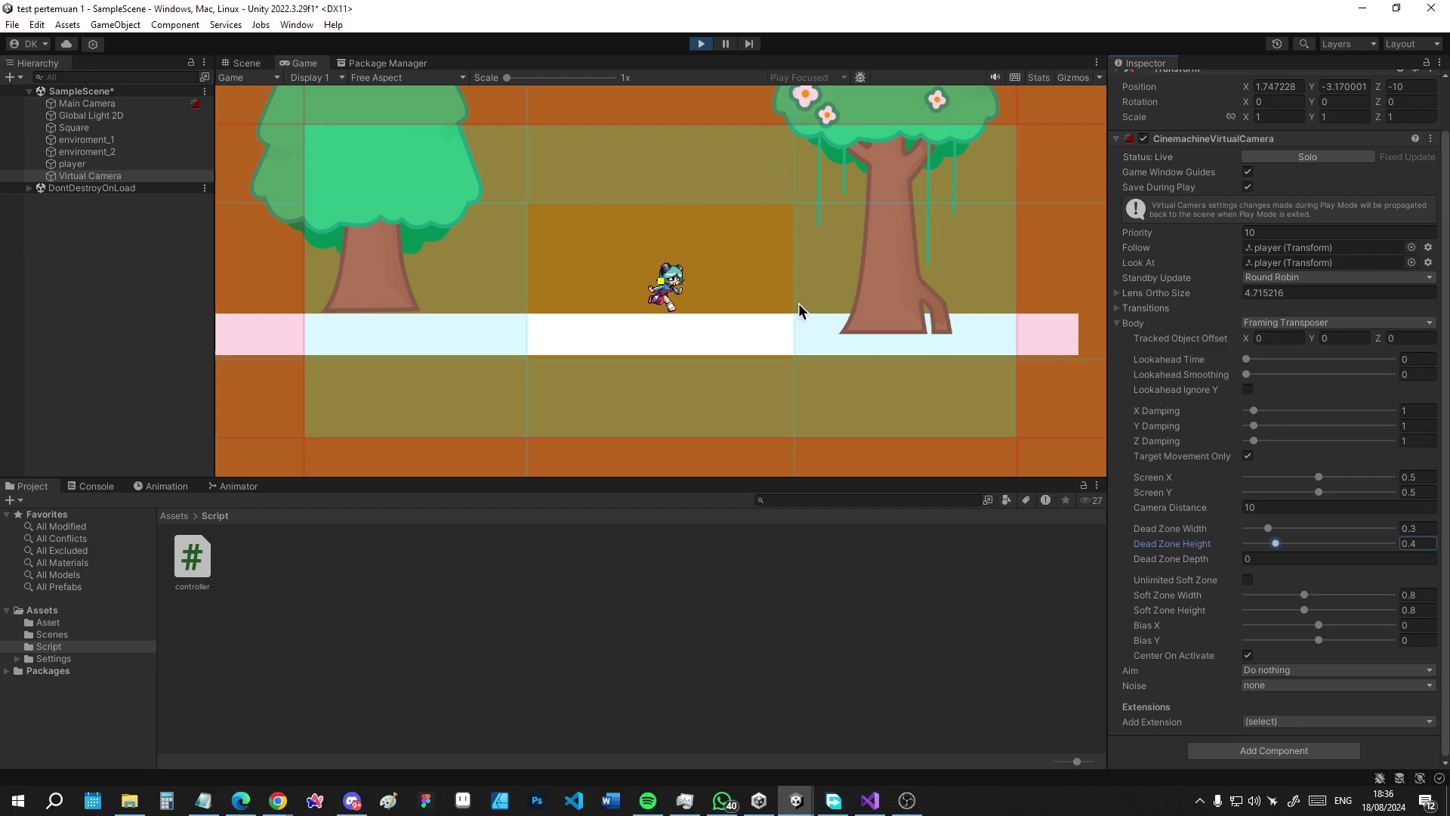
{"action": "key", "text": "BackSpace"}
{"action": "type", "text": "39"}
{"action": "key", "text": "Return"}
Walk the player left and right to test the new dead zone
{"action": "key", "text": "Left"}
{"action": "key", "text": "Right"}
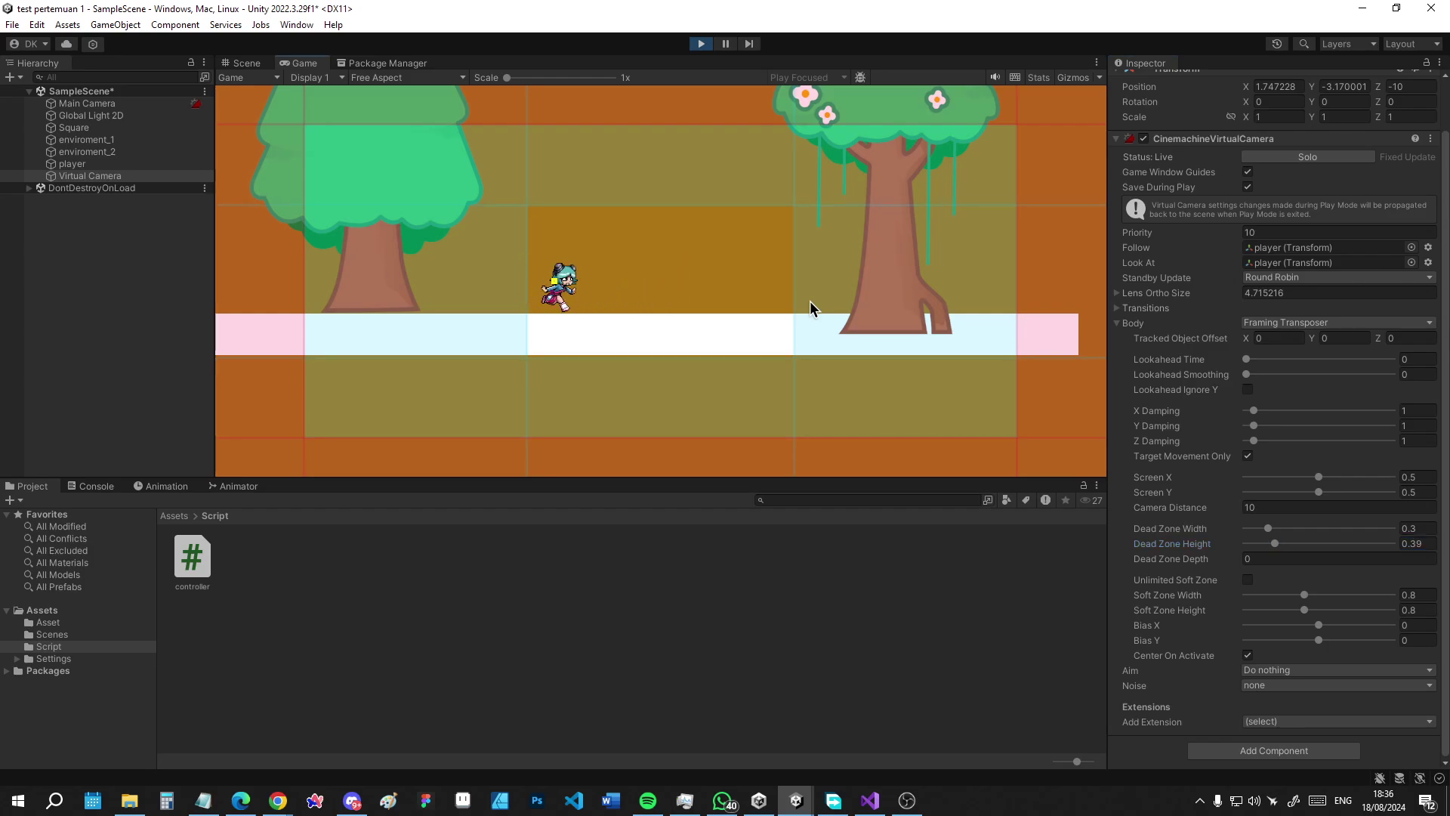
{"action": "key", "text": "Left"}
{"action": "key", "text": "Left"}
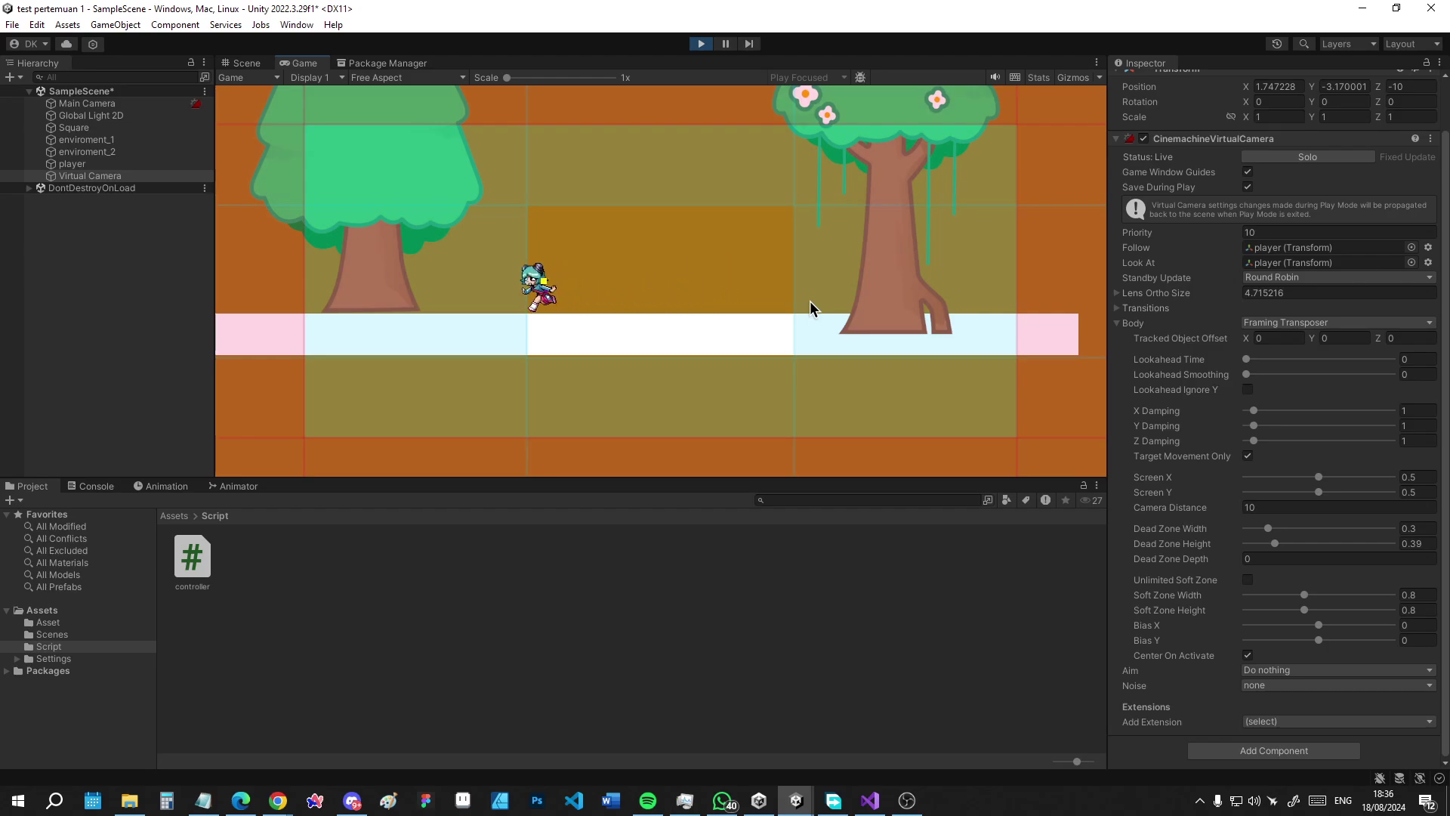
{"action": "key", "text": "Right"}
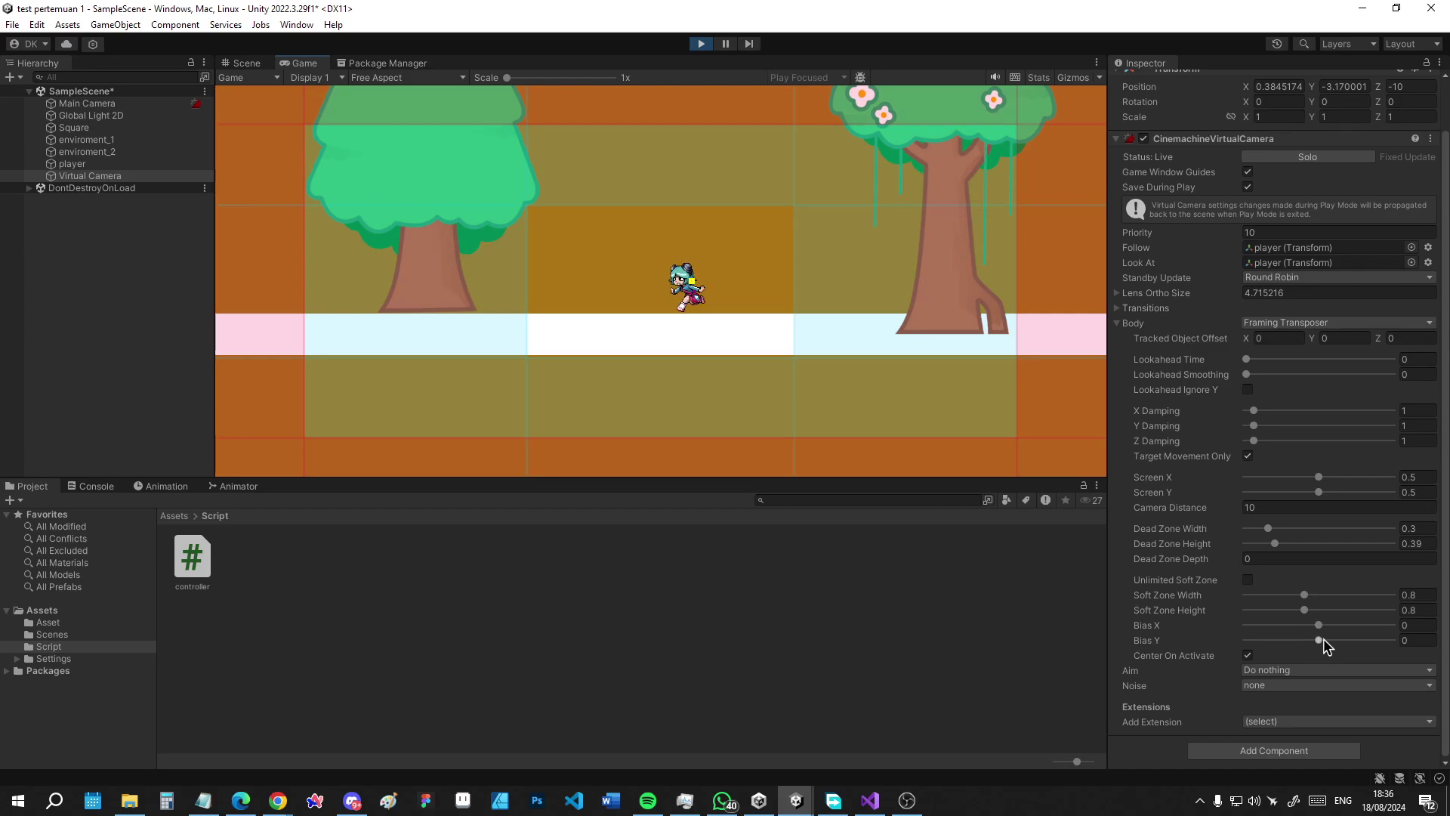
Set lookahead time 0.207, lookahead smoothing 12.4 and soft zone height 0.83
{"action": "left_click_drag", "start_coordinate": [1321, 648], "coordinate": [1331, 650]}
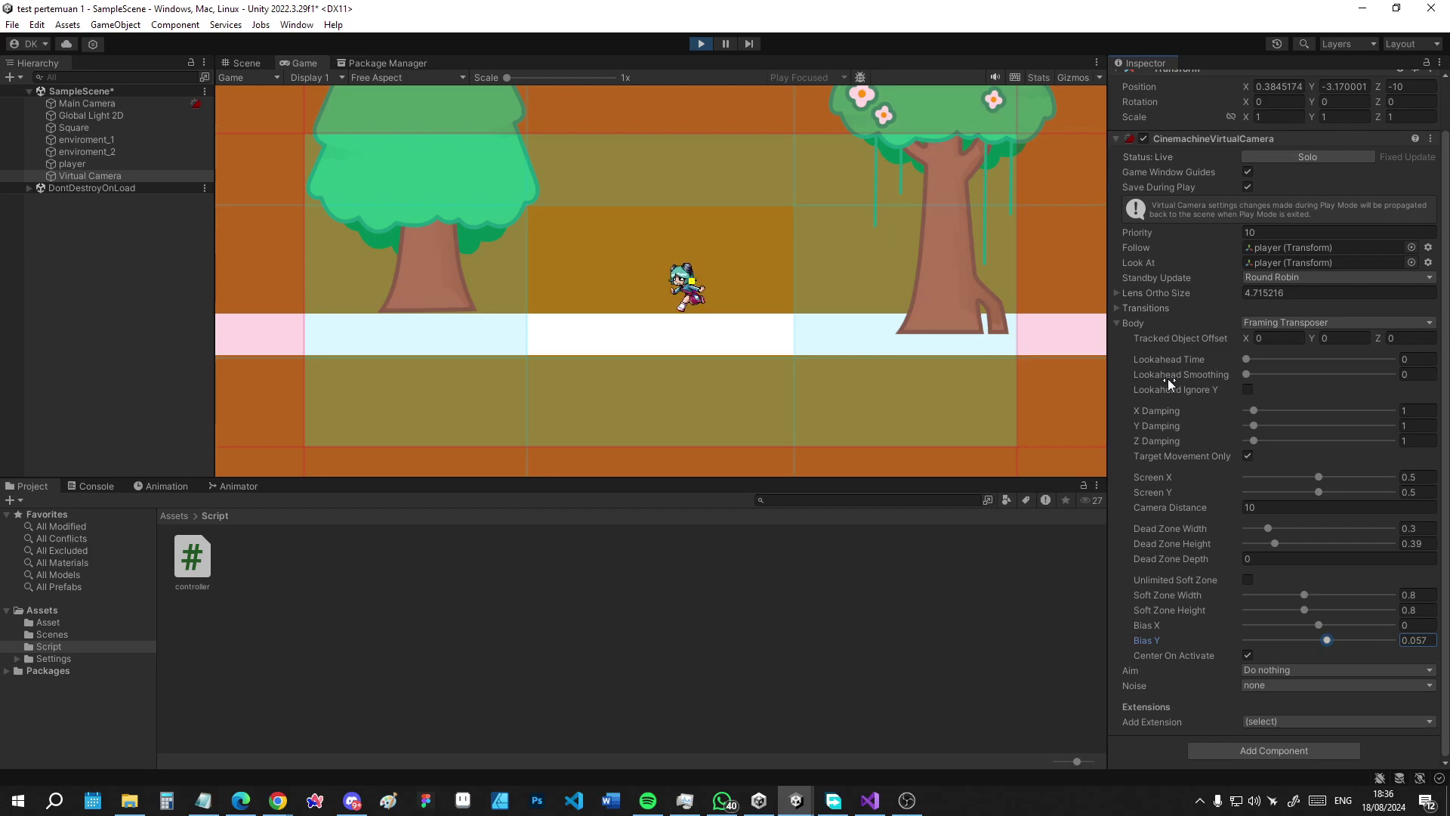
{"action": "left_click_drag", "start_coordinate": [1247, 377], "coordinate": [1288, 380]}
{"action": "left_click_drag", "start_coordinate": [1245, 361], "coordinate": [1275, 360]}
{"action": "left_click_drag", "start_coordinate": [1310, 612], "coordinate": [1310, 614]}
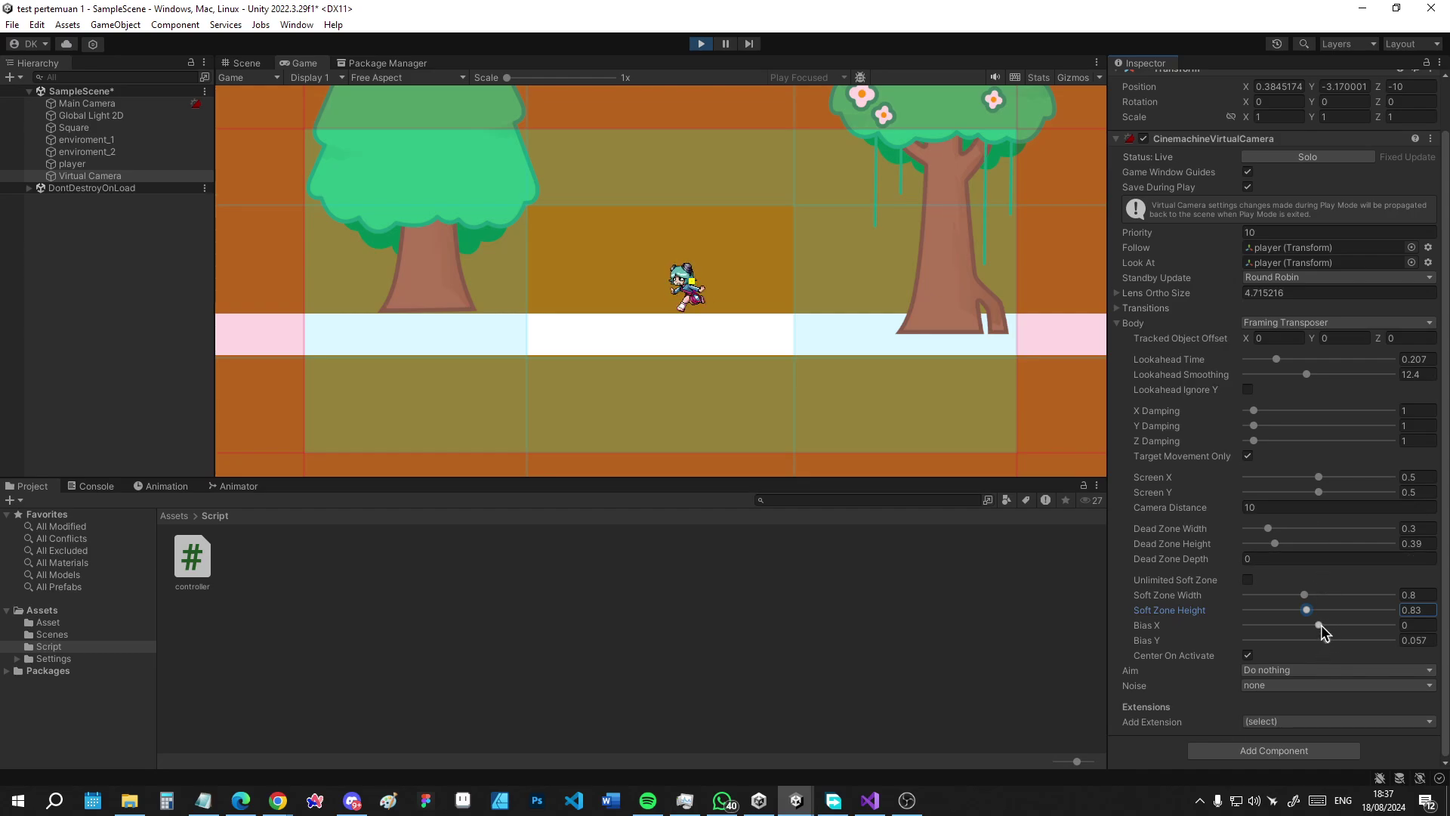
Adjust the camera bias to X 0.016 and Y -0.031, checking framing with a jump
{"action": "mouse_move", "coordinate": [1321, 626]}
{"action": "left_mouse_down"}
{"action": "mouse_move", "coordinate": [1358, 641]}
{"action": "mouse_move", "coordinate": [1298, 641]}
{"action": "left_mouse_up"}
{"action": "left_click", "coordinate": [763, 333]}
{"action": "key", "text": "space"}
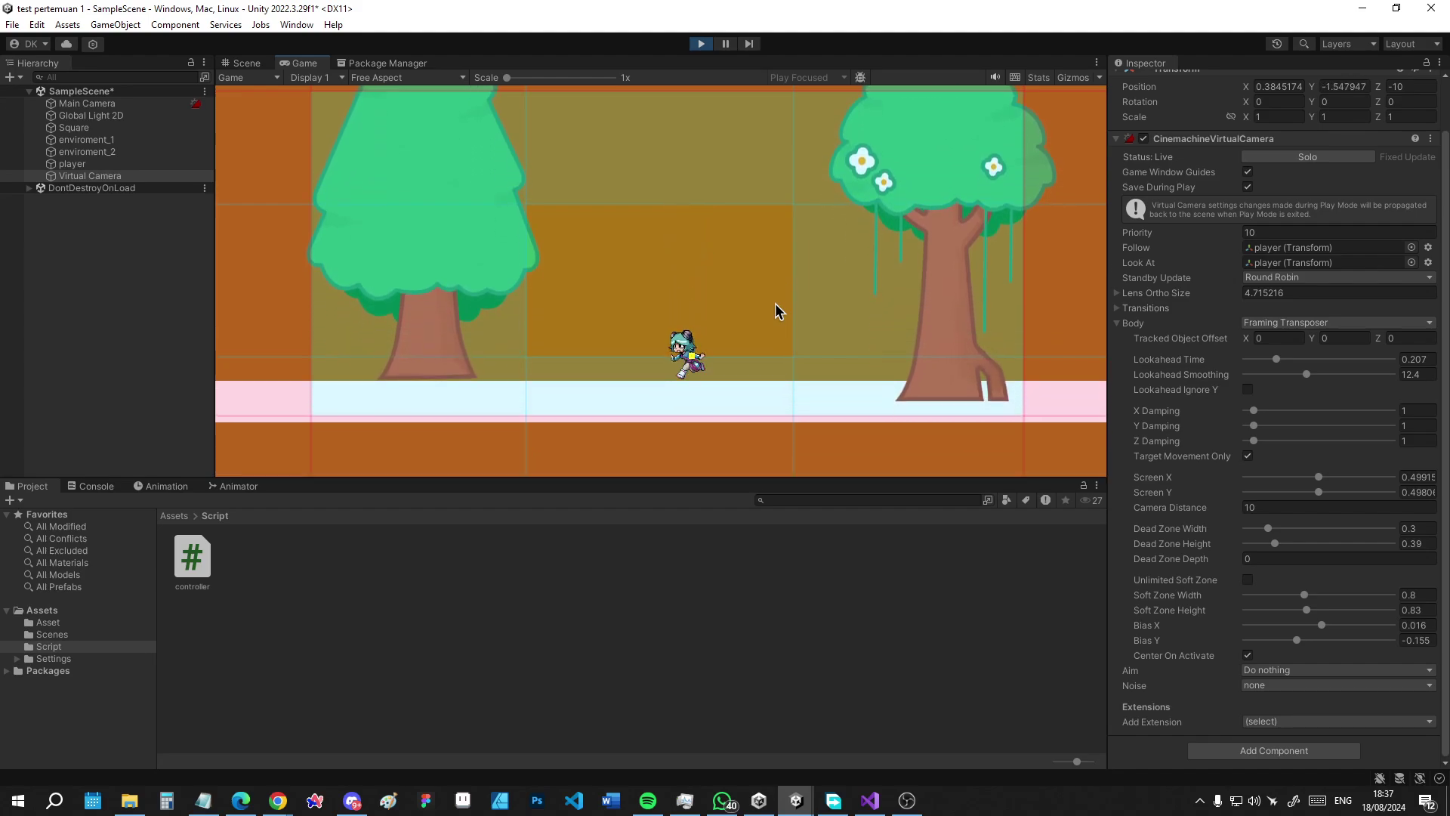
{"action": "left_click", "coordinate": [1300, 641]}
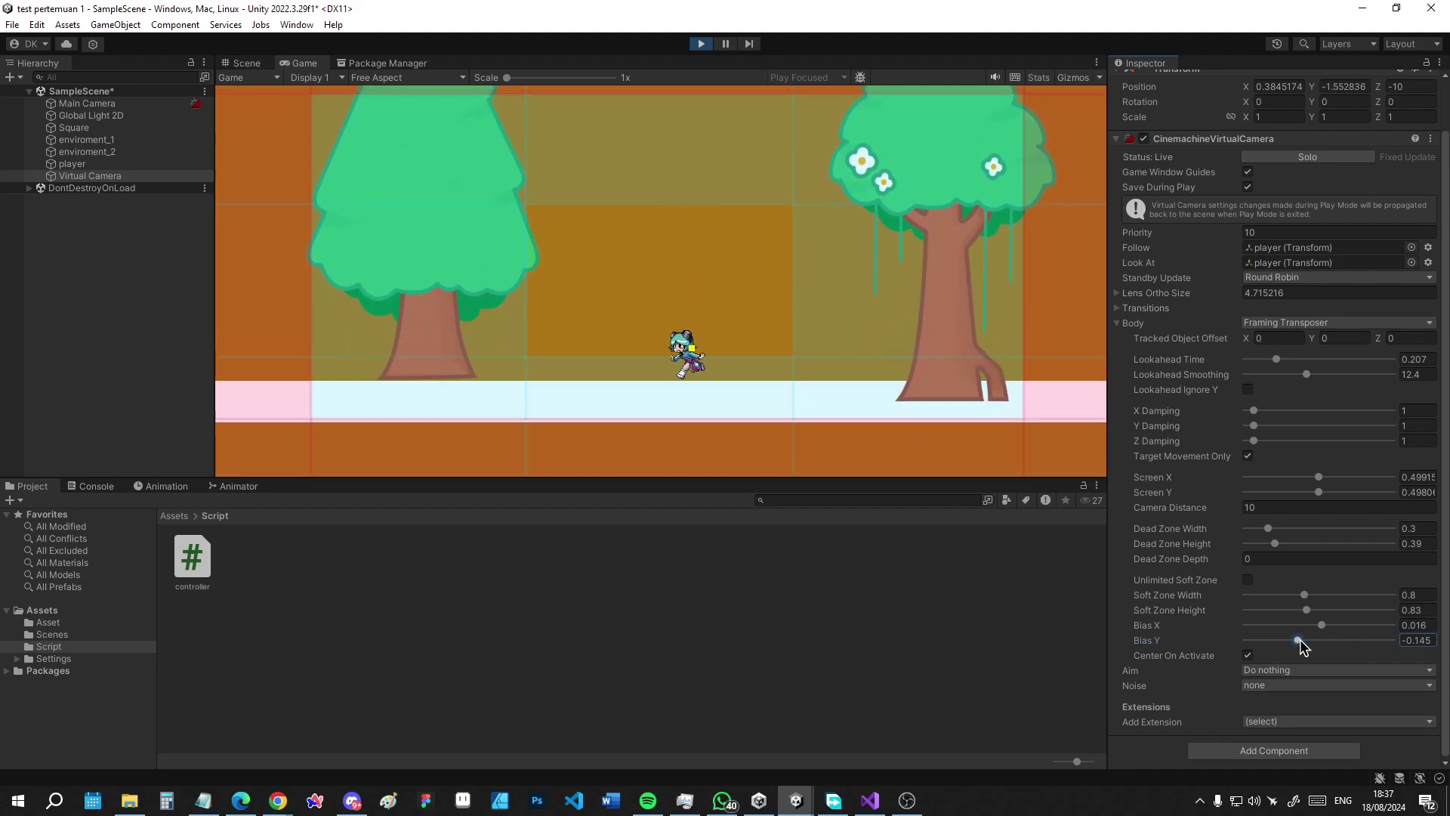
{"action": "left_click_drag", "start_coordinate": [1300, 640], "coordinate": [1301, 640]}
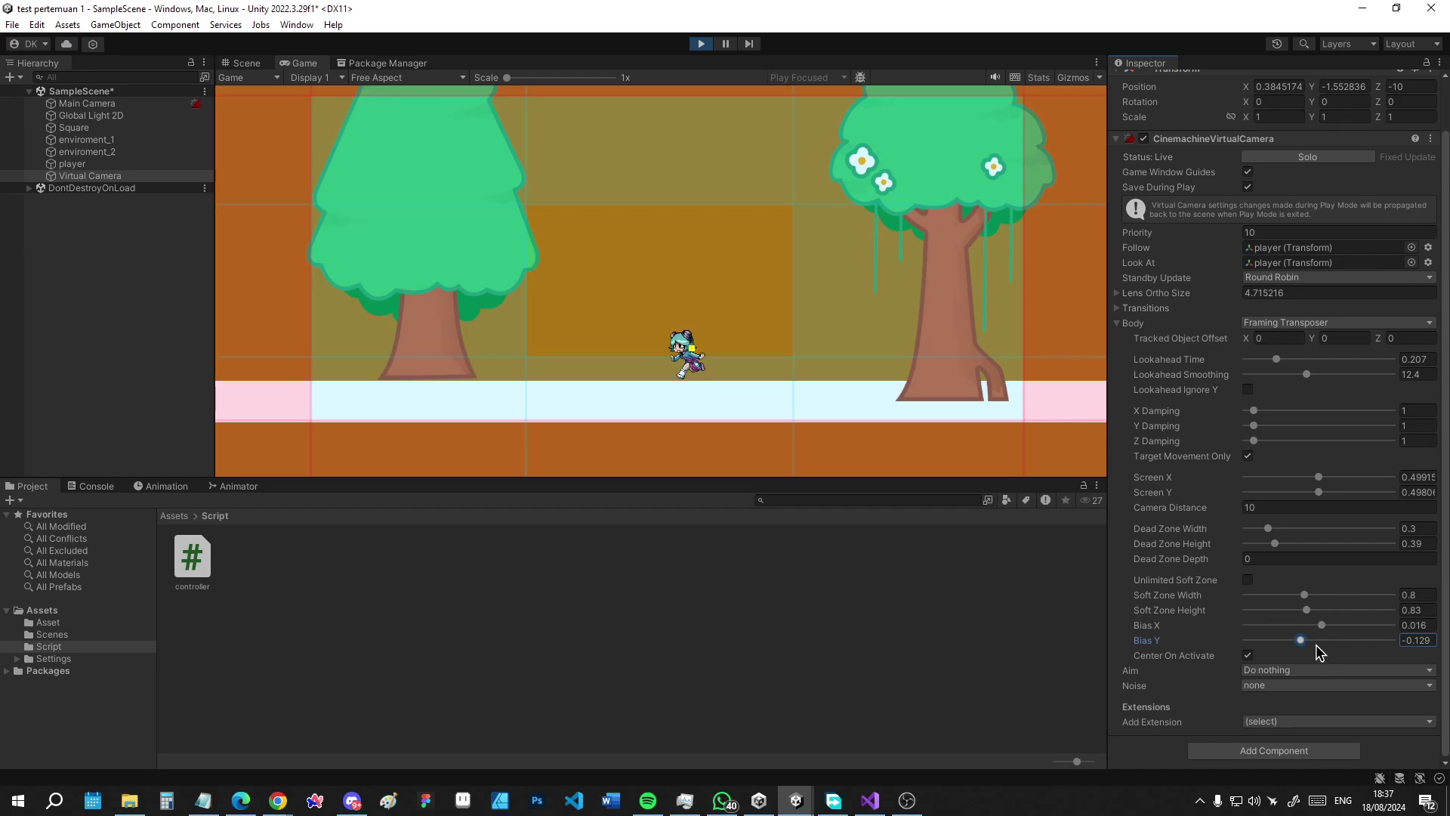
{"action": "left_click_drag", "start_coordinate": [1301, 641], "coordinate": [1317, 643]}
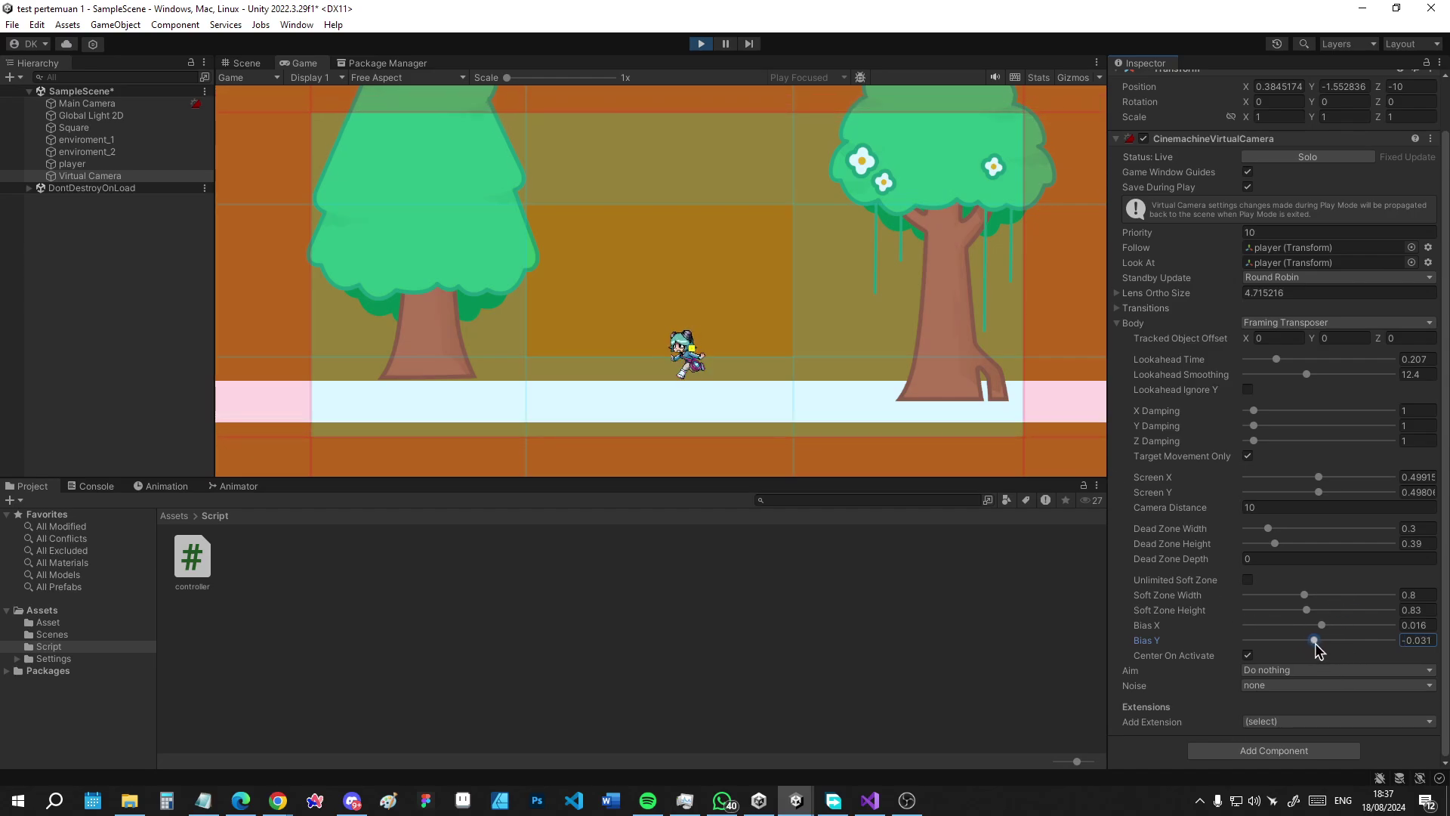
{"action": "key", "text": "space"}
{"action": "key", "text": "Left"}
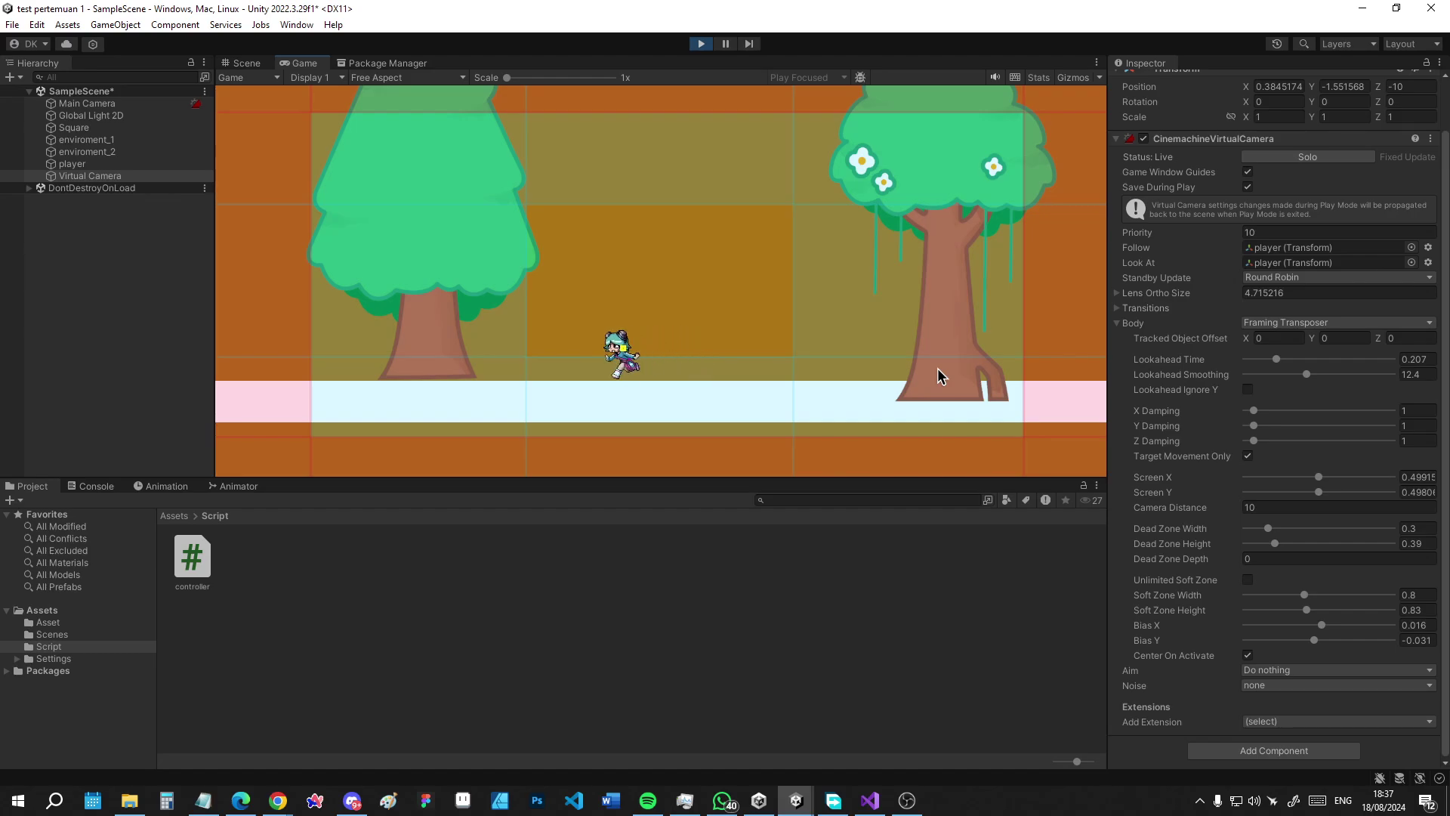
{"action": "key", "text": "Left"}
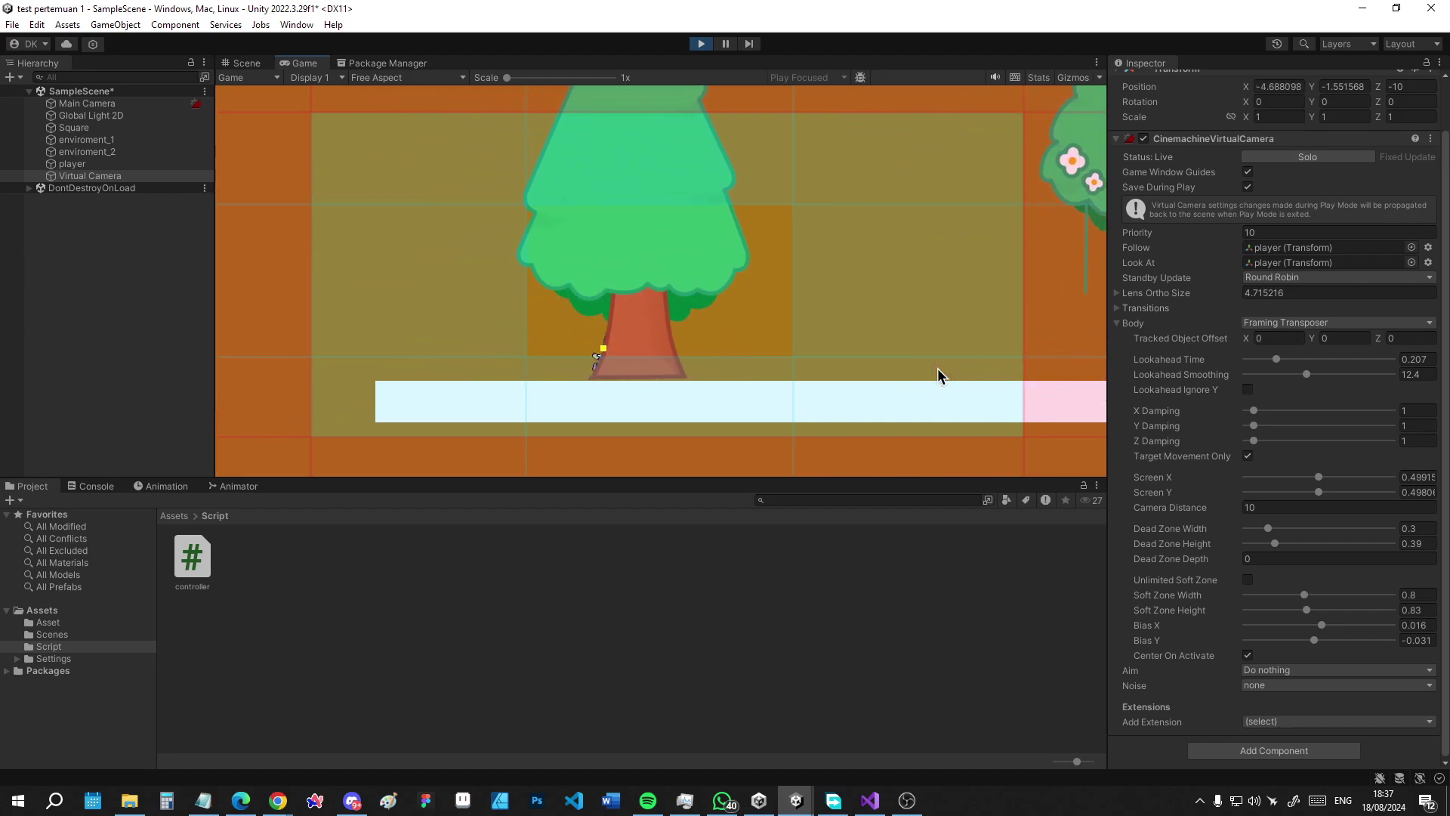
{"action": "key", "text": "Right"}
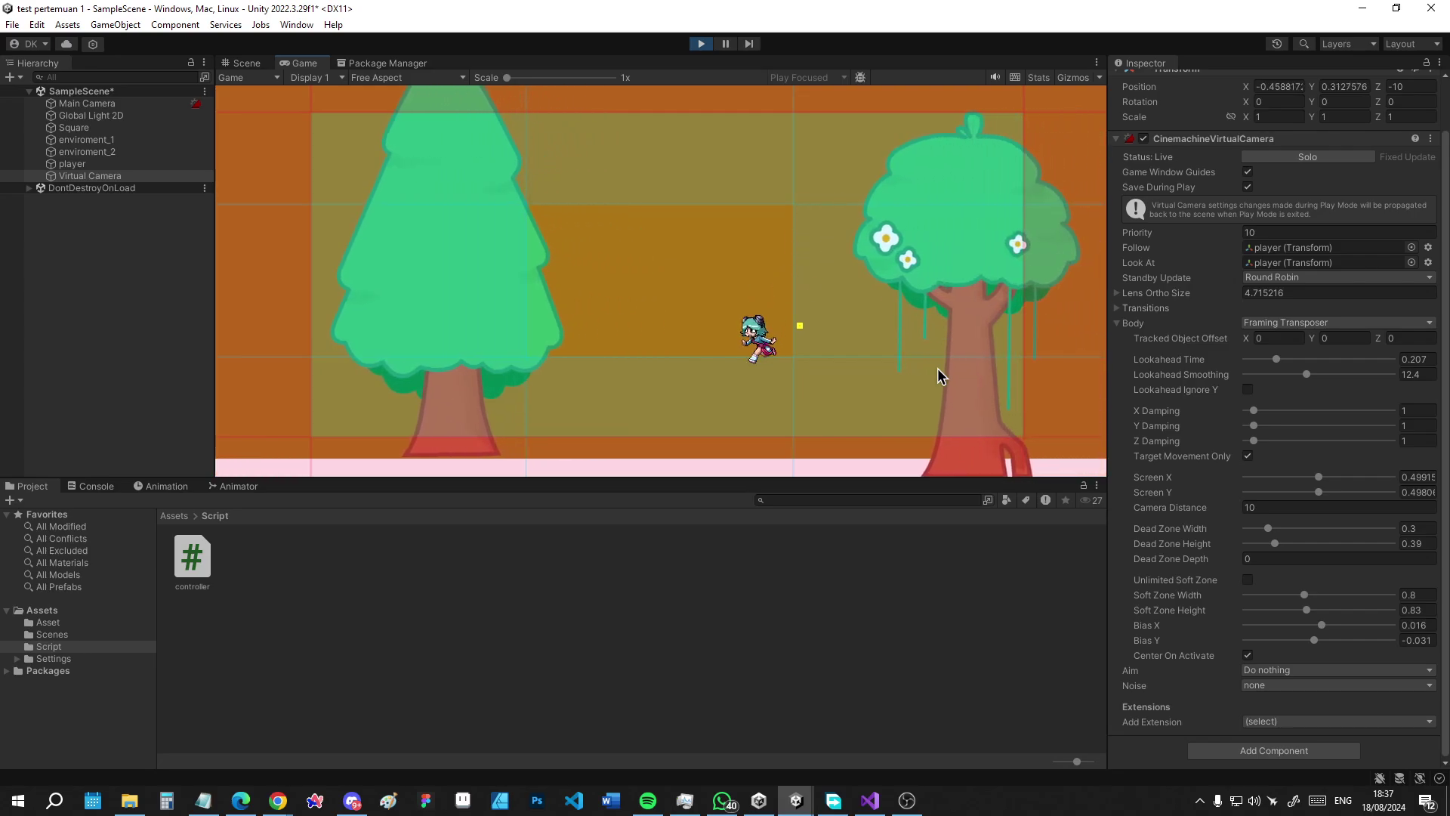
{"action": "key", "text": "Right"}
{"action": "key", "text": "Left"}
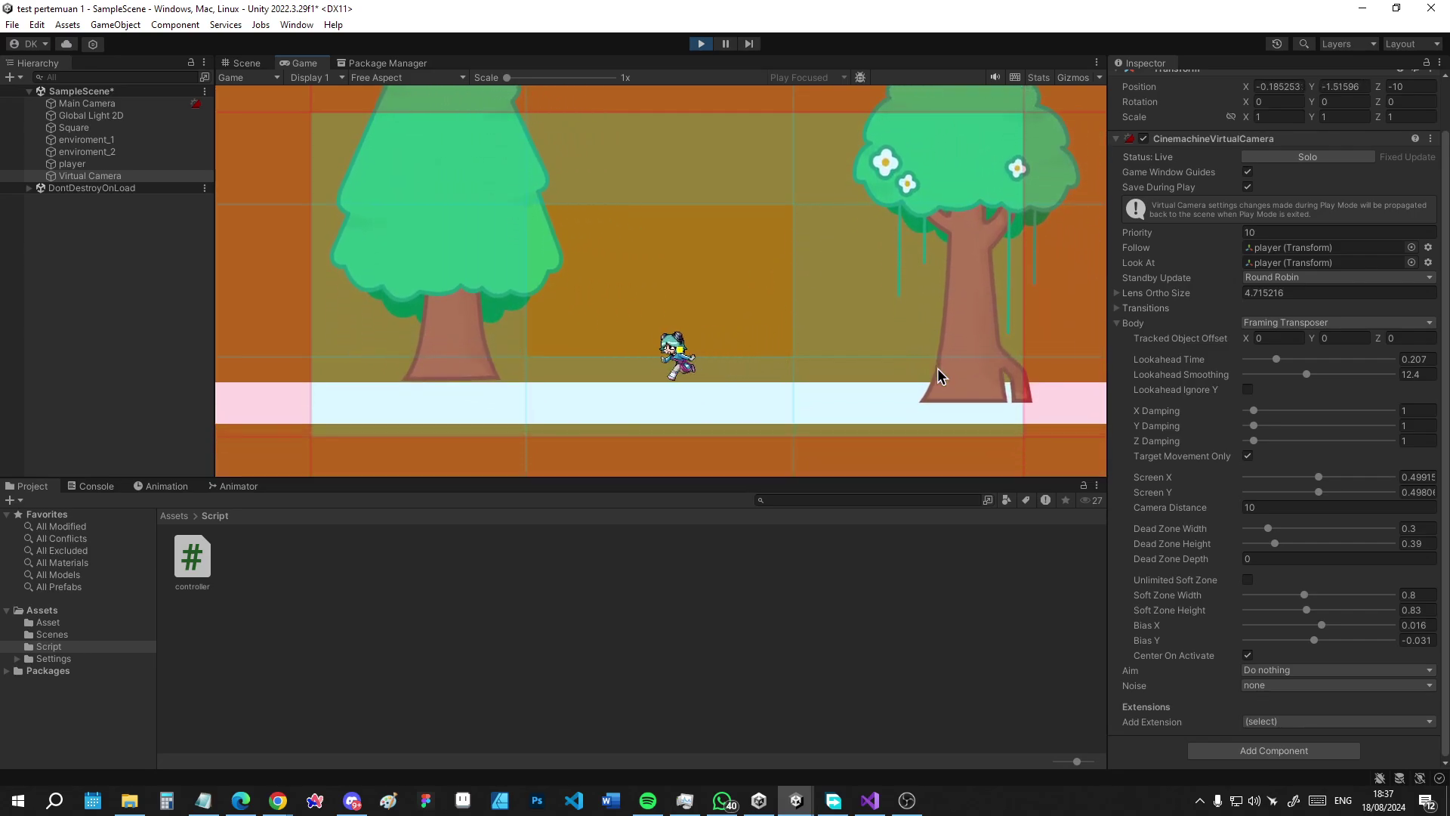
{"action": "key", "text": "space"}
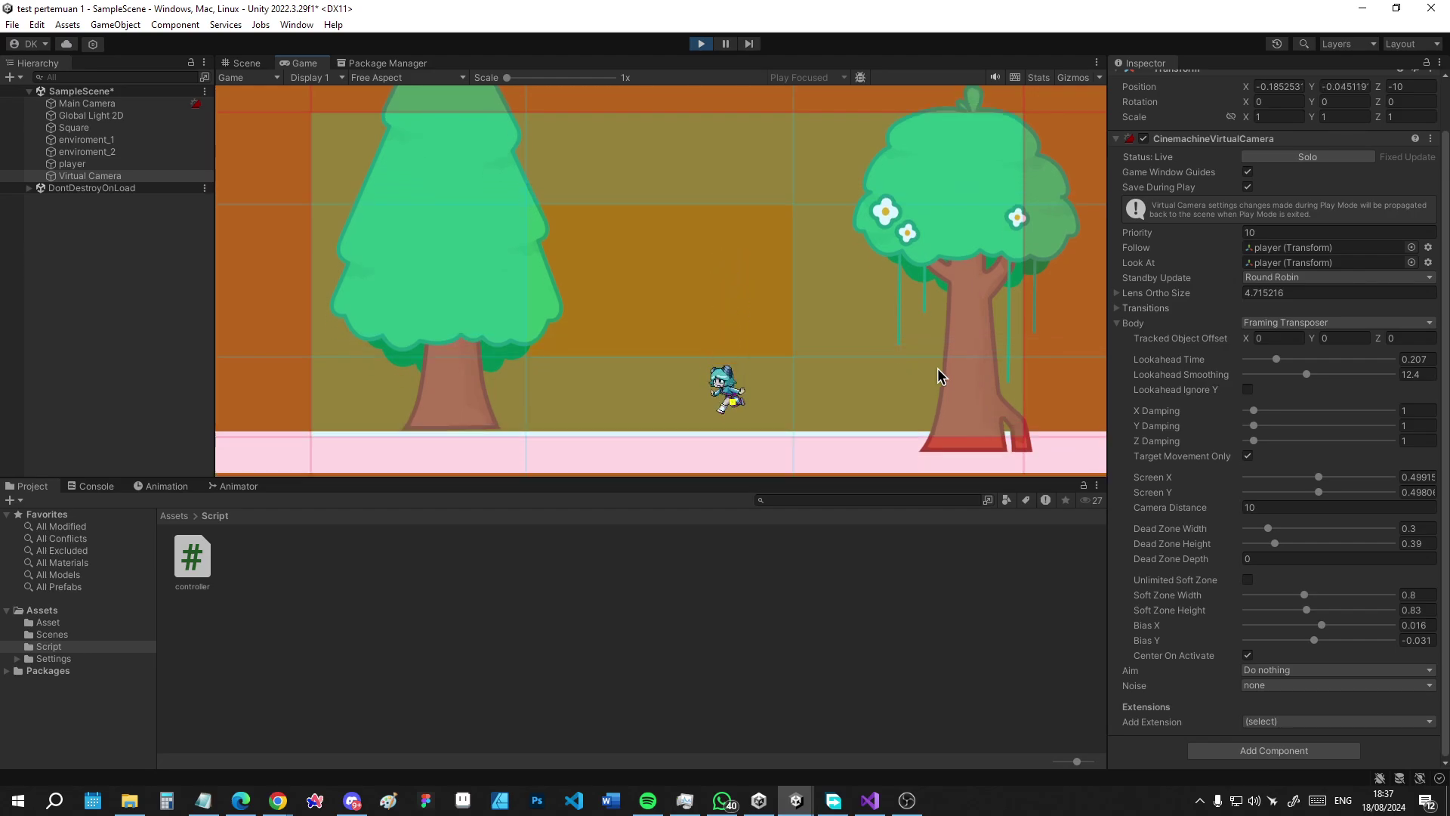
{"action": "key", "text": "Right"}
{"action": "key", "text": "Left"}
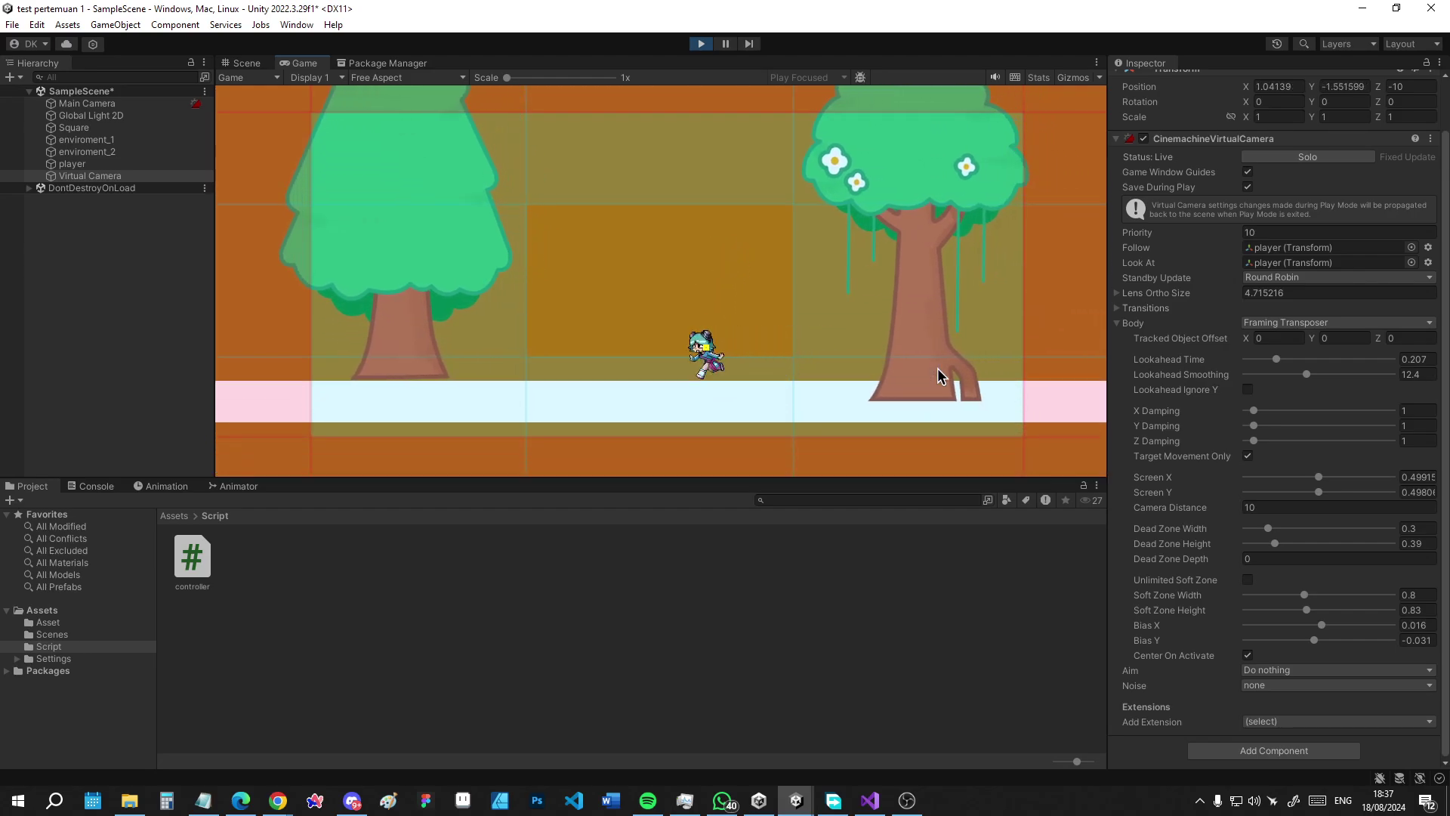